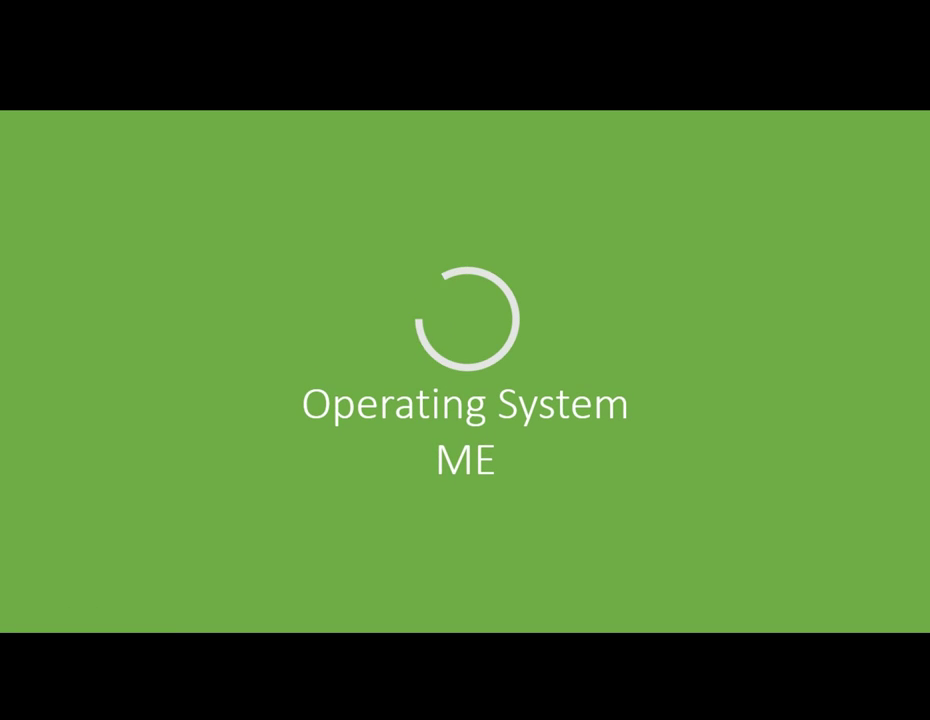
Step: Exit the slide show preview back to Normal view of the green 'Operating System ME' deck
key("Escape")
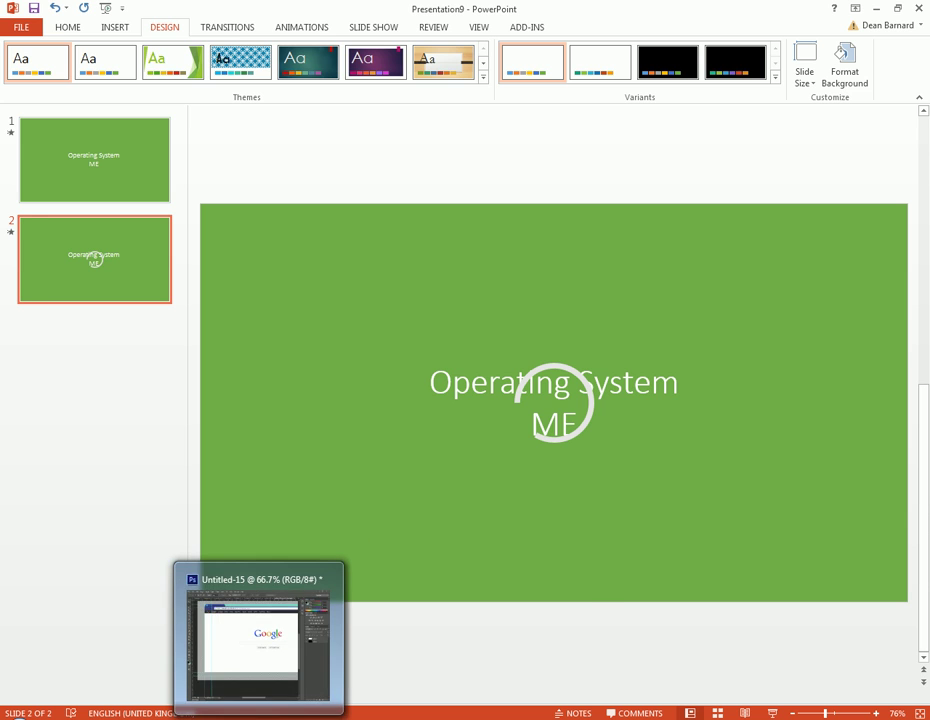
Step: In Photoshop, create a new HDTV 1080p (1920×1080) document and add an empty layer
left_click(260, 719)
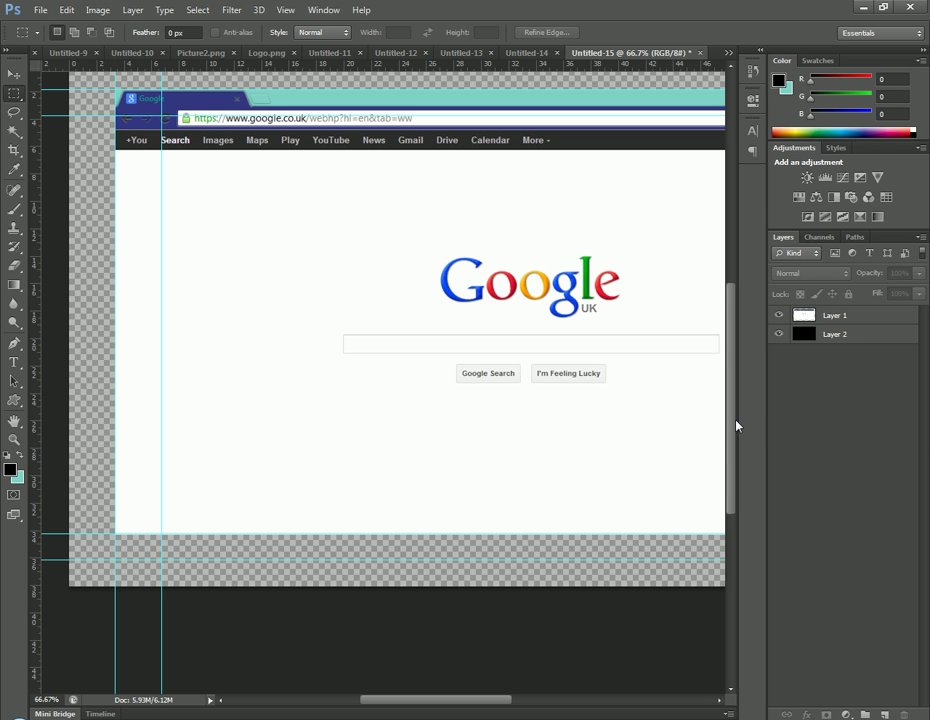
mouse_move(734, 425)
left_mouse_down()
mouse_move(729, 264)
mouse_move(734, 375)
left_mouse_up()
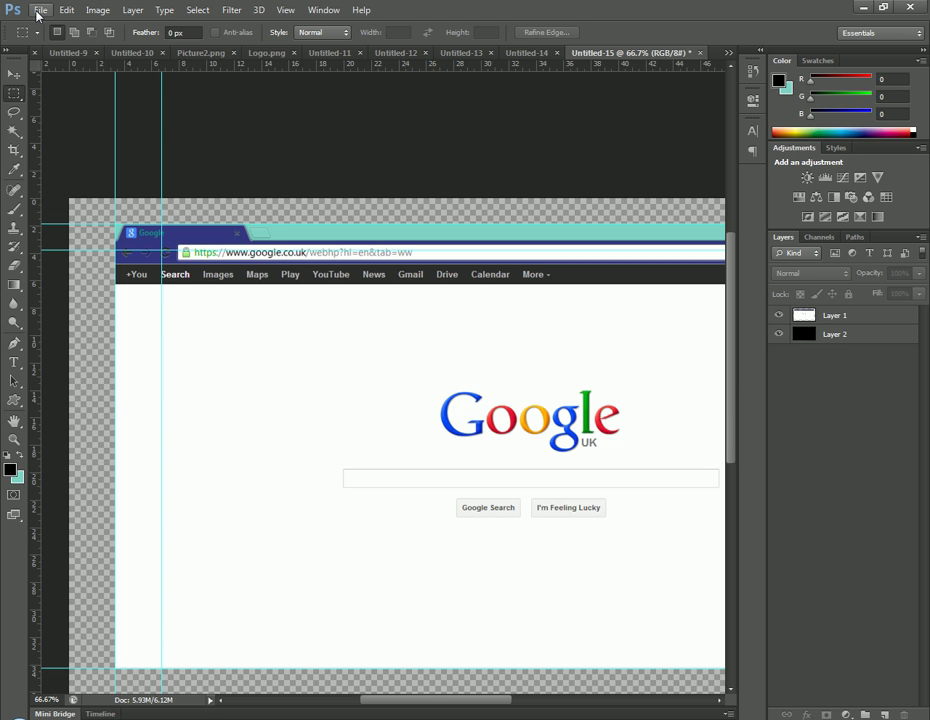
left_click(38, 12)
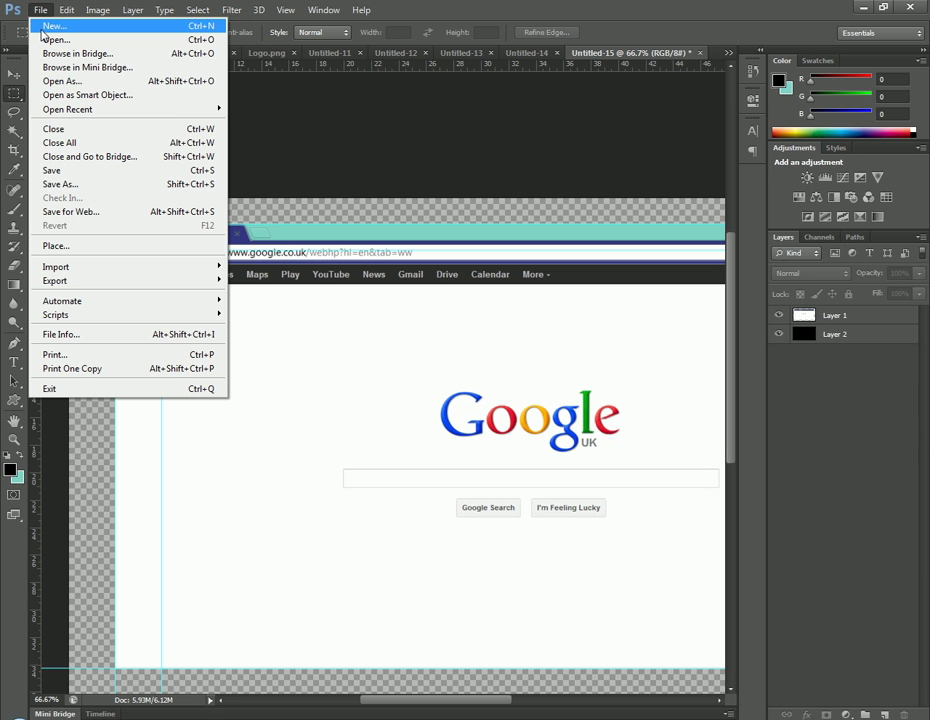
left_click(52, 26)
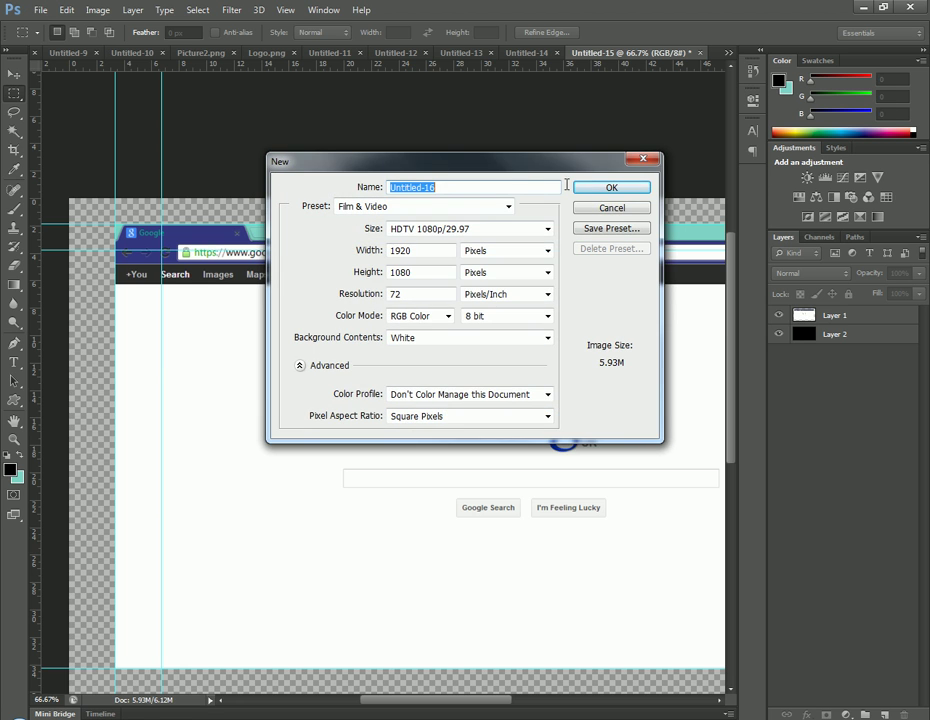
left_click(630, 189)
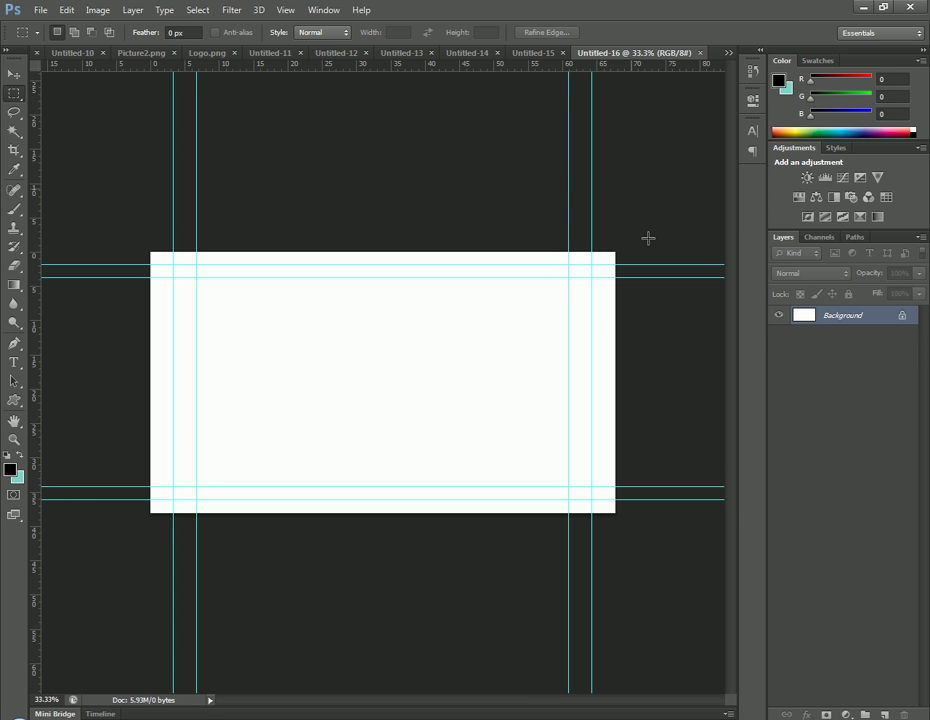
left_click(885, 714)
Step: Fill a small rectangle near the canvas centre with white
key("ctrl+plus")
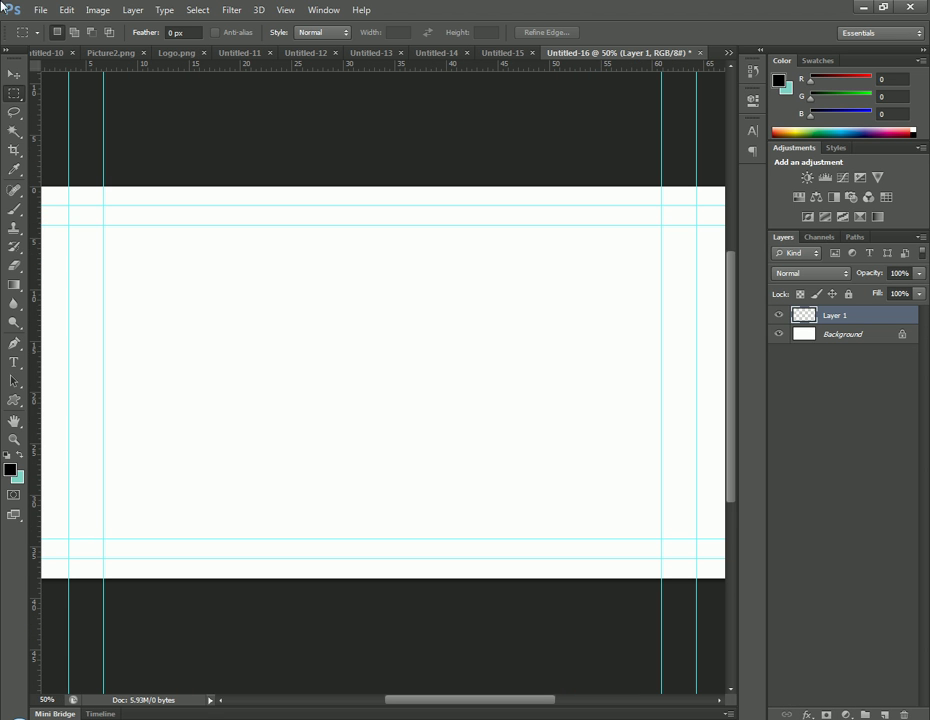
mouse_move(171, 297)
left_mouse_down()
mouse_move(584, 358)
mouse_move(224, 336)
mouse_move(390, 432)
left_mouse_up()
left_click(453, 374)
mouse_move(336, 383)
left_mouse_down()
mouse_move(421, 413)
mouse_move(418, 425)
left_mouse_up()
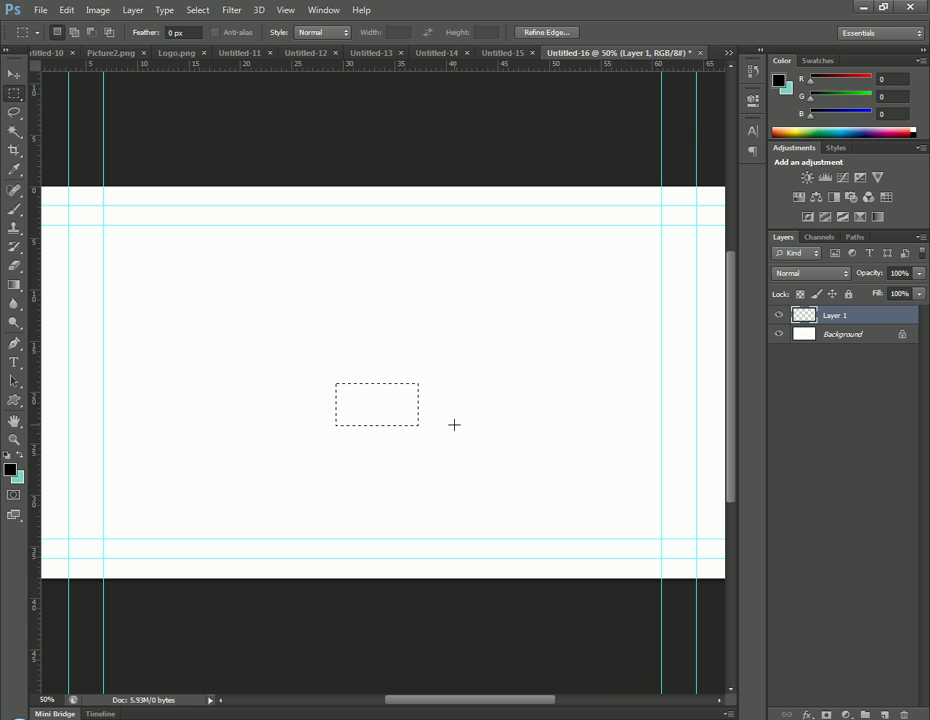
left_click(10, 468)
left_click_drag(440, 551, 434, 400)
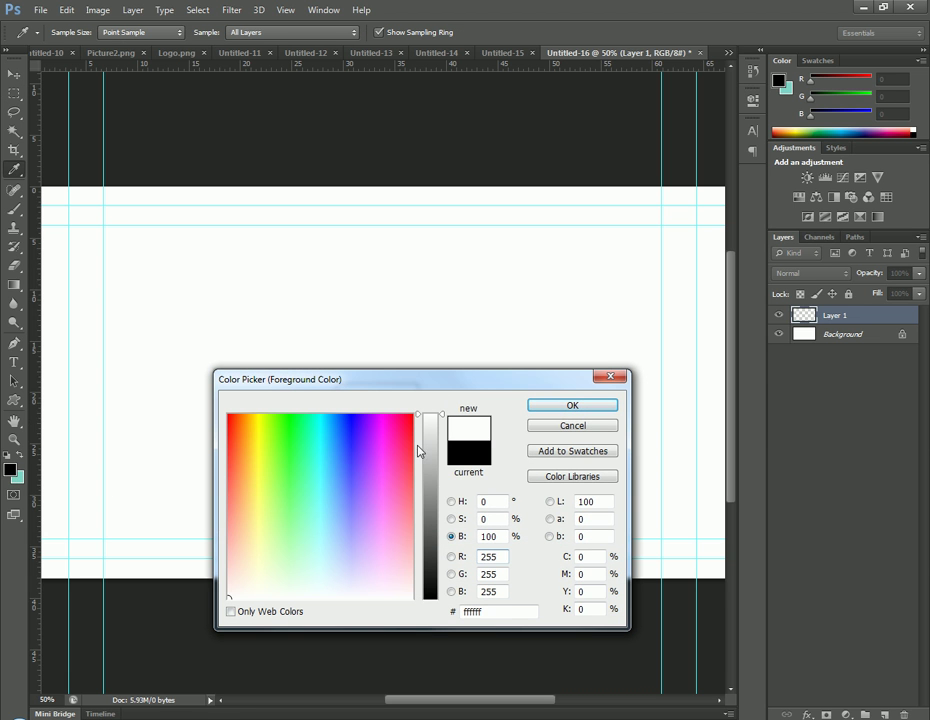
left_click(586, 405)
mouse_move(309, 379)
left_mouse_down()
mouse_move(413, 438)
mouse_move(417, 430)
mouse_move(404, 436)
left_mouse_up()
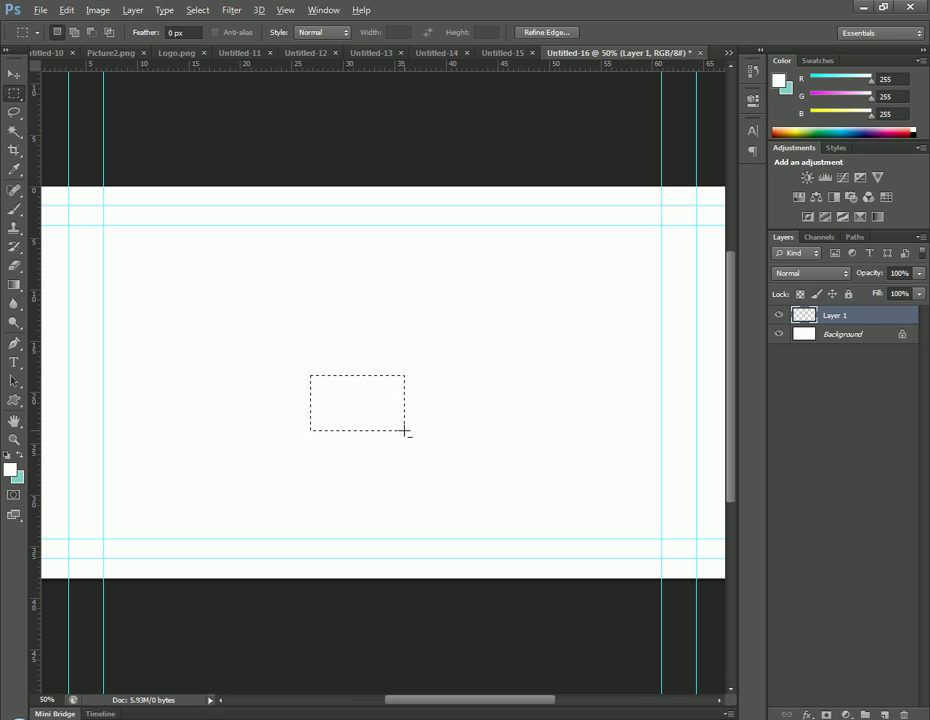
key("alt+BackSpace")
Step: Delete the Background layer so the rest of the canvas is transparent
left_click(815, 334)
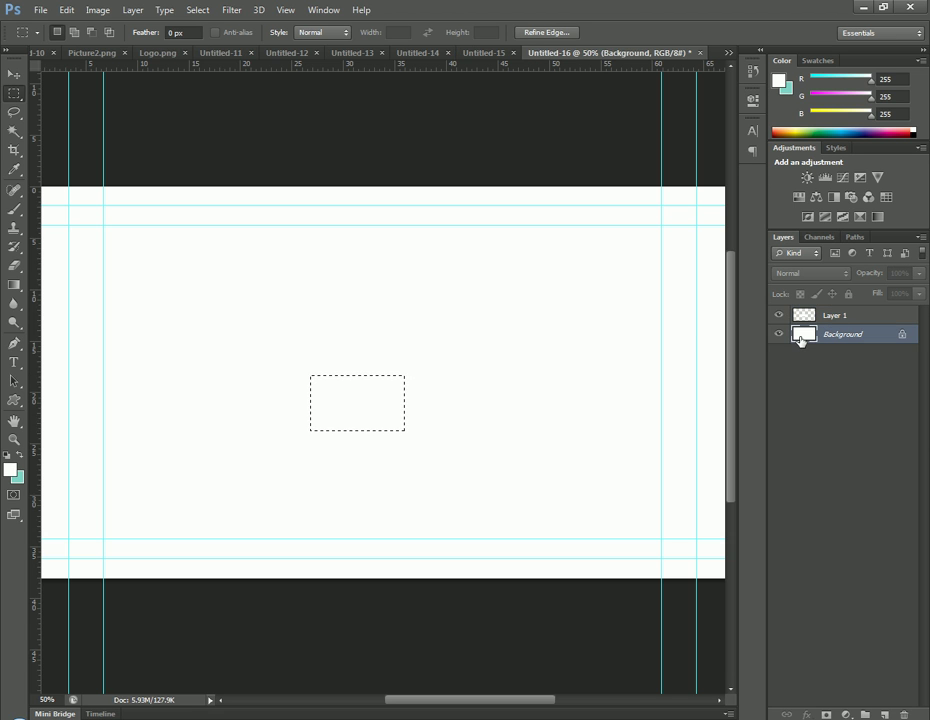
key("shift+BackSpace")
left_click(548, 211)
right_click(842, 343)
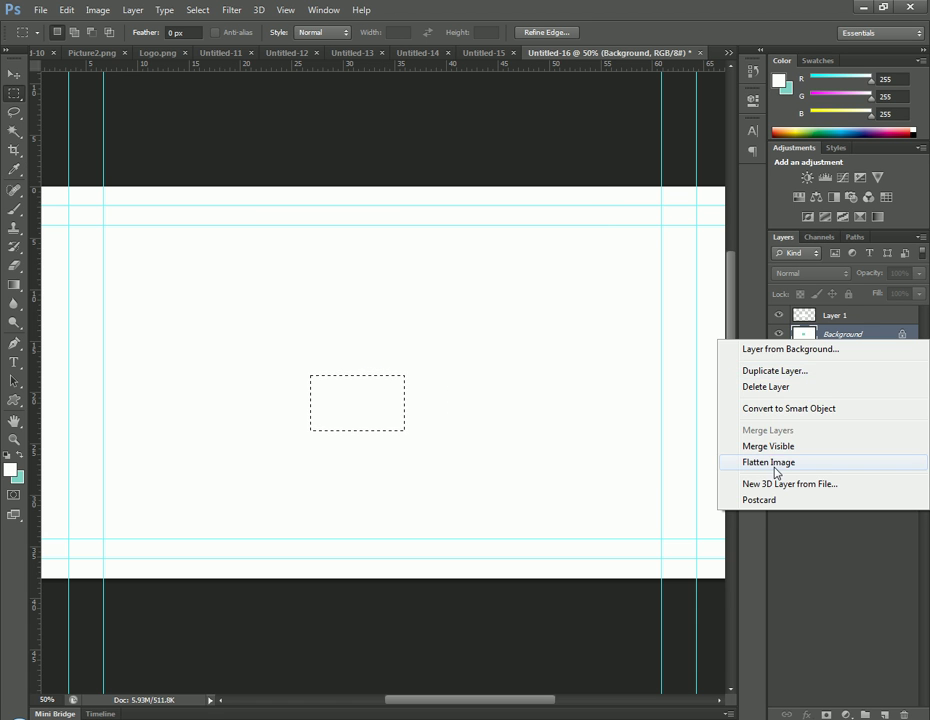
left_click(791, 385)
left_click(407, 280)
key("ctrl+plus")
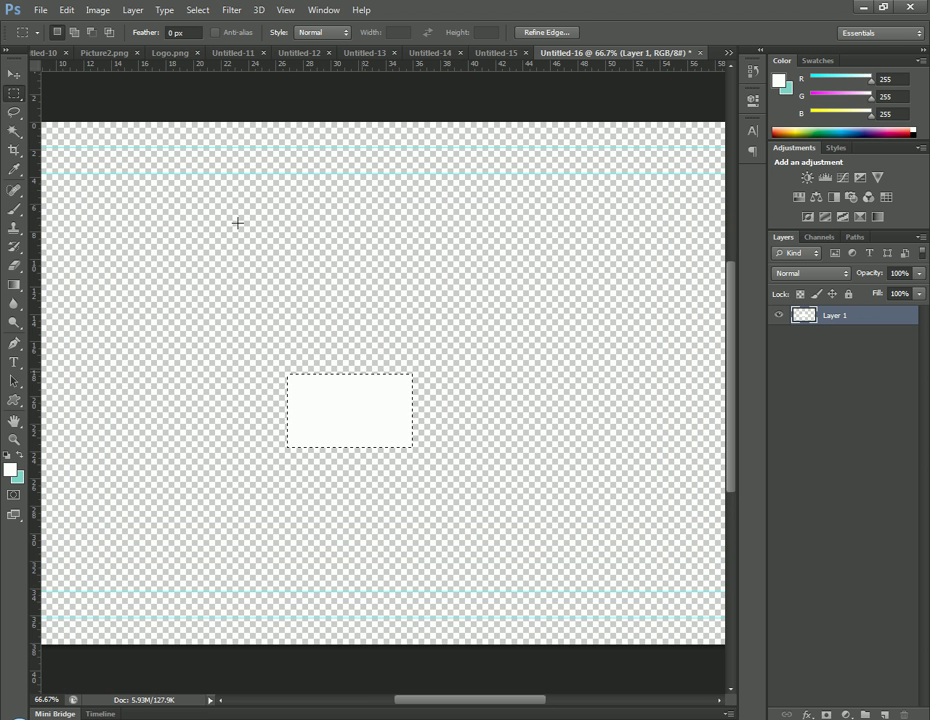
Step: Add an 'Operating System' text line above the white rectangle
key("ctrl+d")
left_click(884, 714)
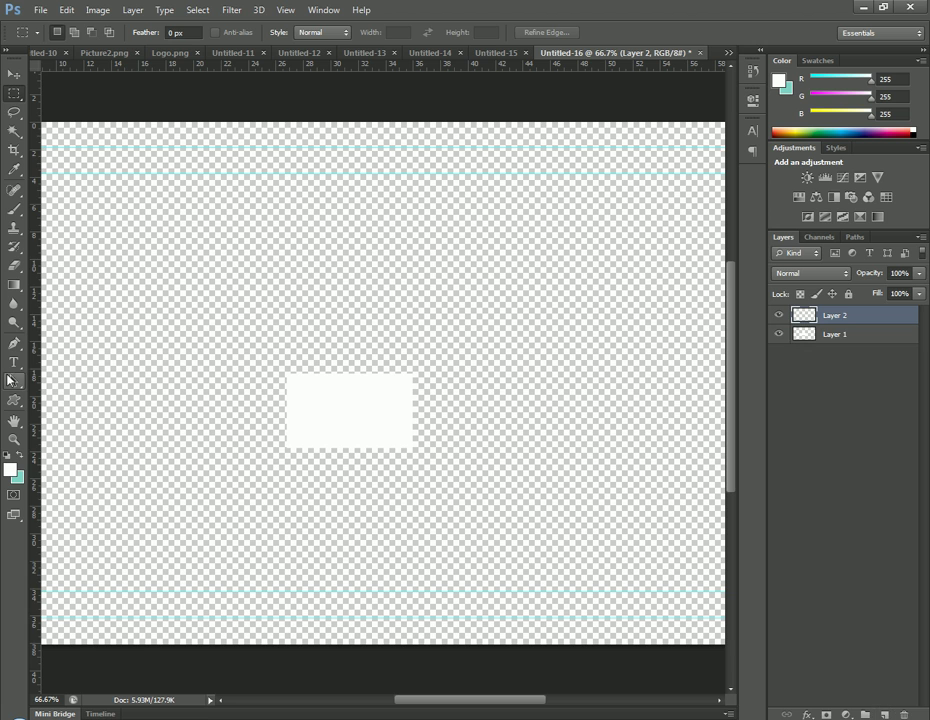
left_click(14, 362)
left_click(167, 343)
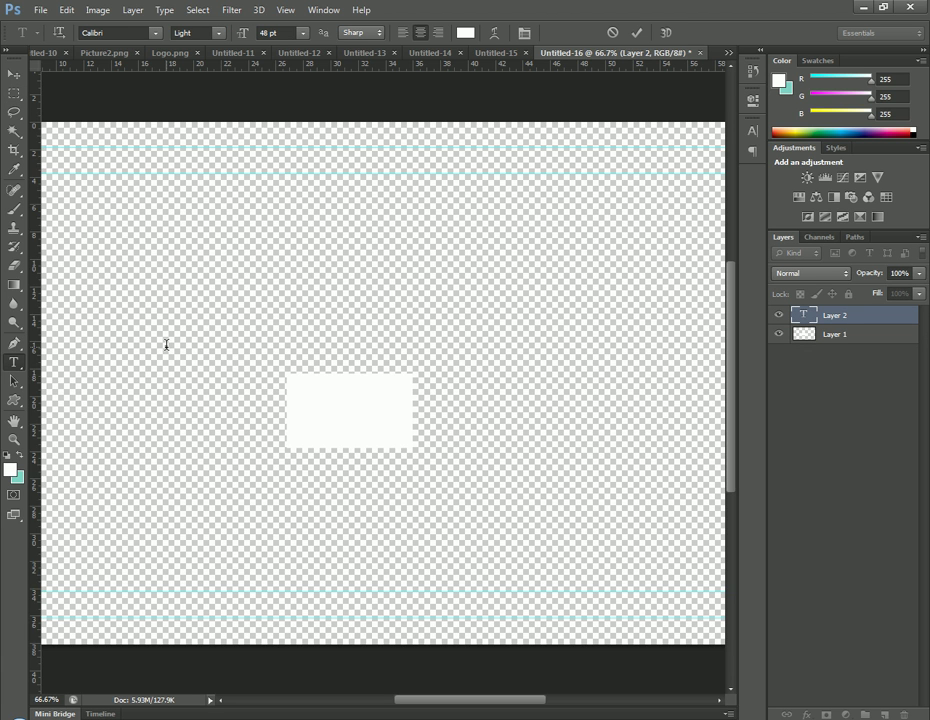
type("Text text")
left_click_drag(180, 375, 372, 388)
left_click_drag(441, 353, 200, 333)
left_click(820, 340)
Step: Add a new layer below Layer 1 and fill it with teal
key("ctrl+shift+alt+n")
left_click_drag(826, 338, 826, 378)
left_click(18, 457)
key("alt+BackSpace")
Step: Enlarge the Operating System text to about 142 pt
left_click(855, 330)
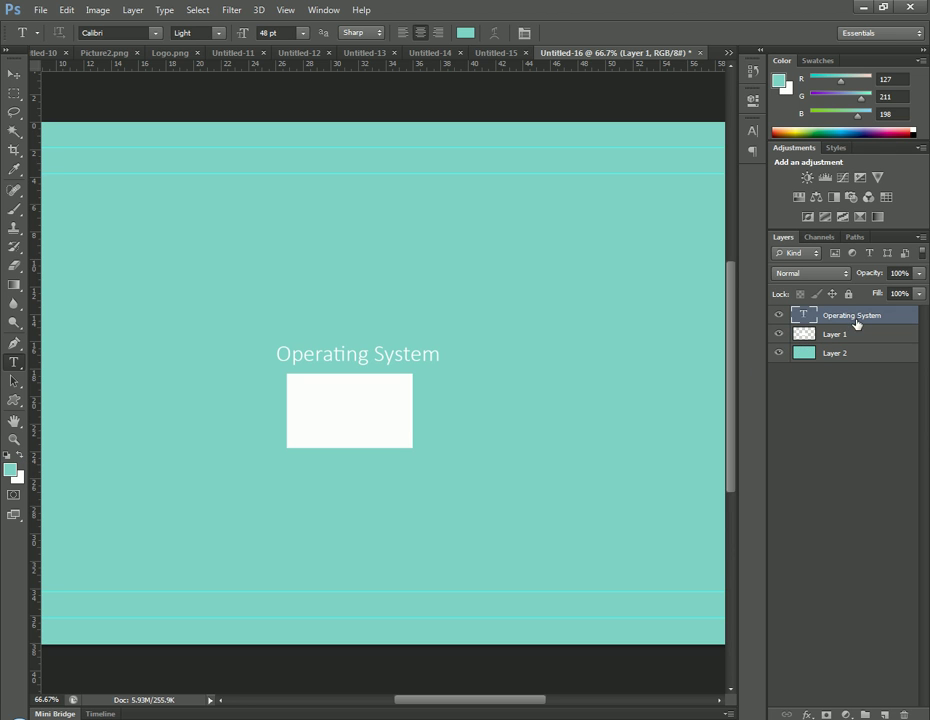
triple_click(370, 353)
left_click(303, 33)
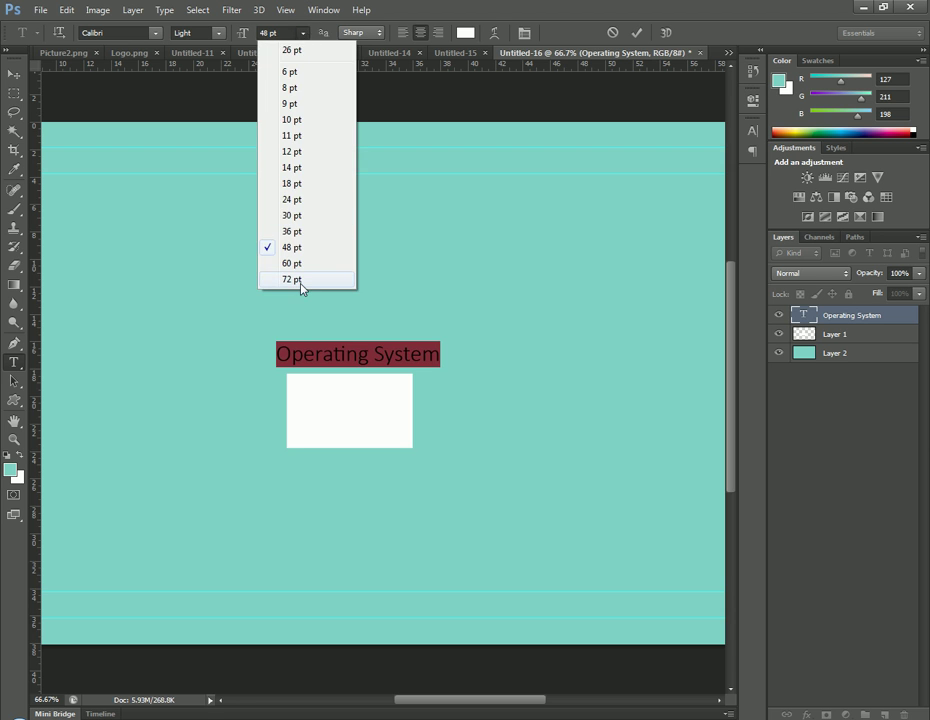
left_click(301, 285)
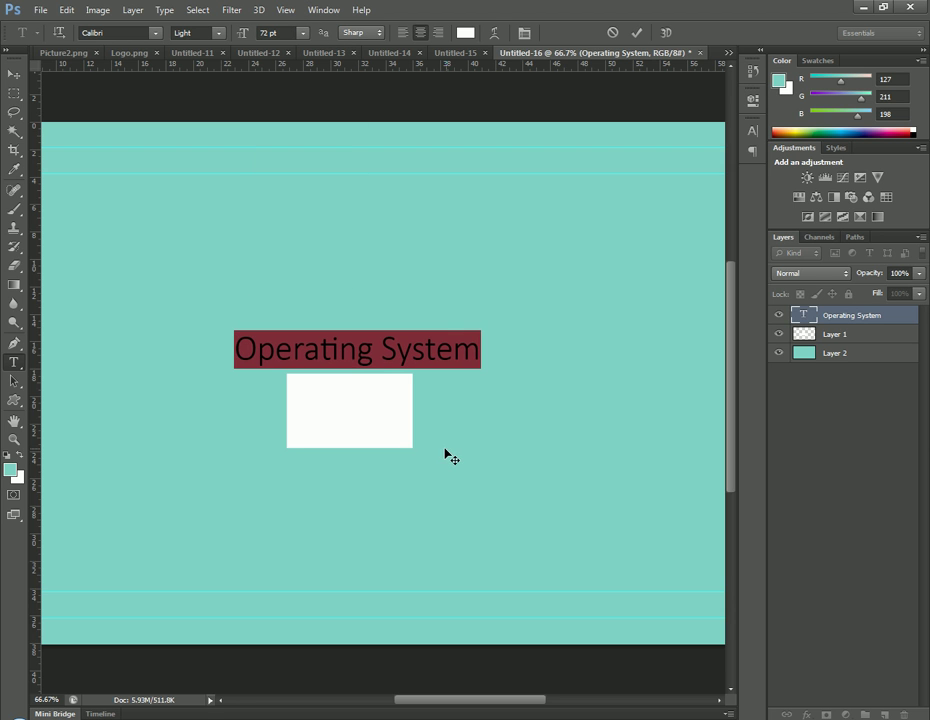
left_click(270, 33)
key("Up")
key("Up")
key("Up")
key("Up")
key("Up")
key("Up")
key("Up")
key("Up")
key("Up")
key("Up")
key("Up")
key("Up")
key("Up")
key("Up")
key("Up")
key("Up")
key("Up")
key("Up")
key("Up")
key("Up")
key("Up")
key("Up")
key("Up")
key("Up")
key("Up")
key("Up")
key("Up")
key("Up")
key("Up")
key("Up")
key("Up")
key("Up")
key("Up")
key("Up")
key("Up")
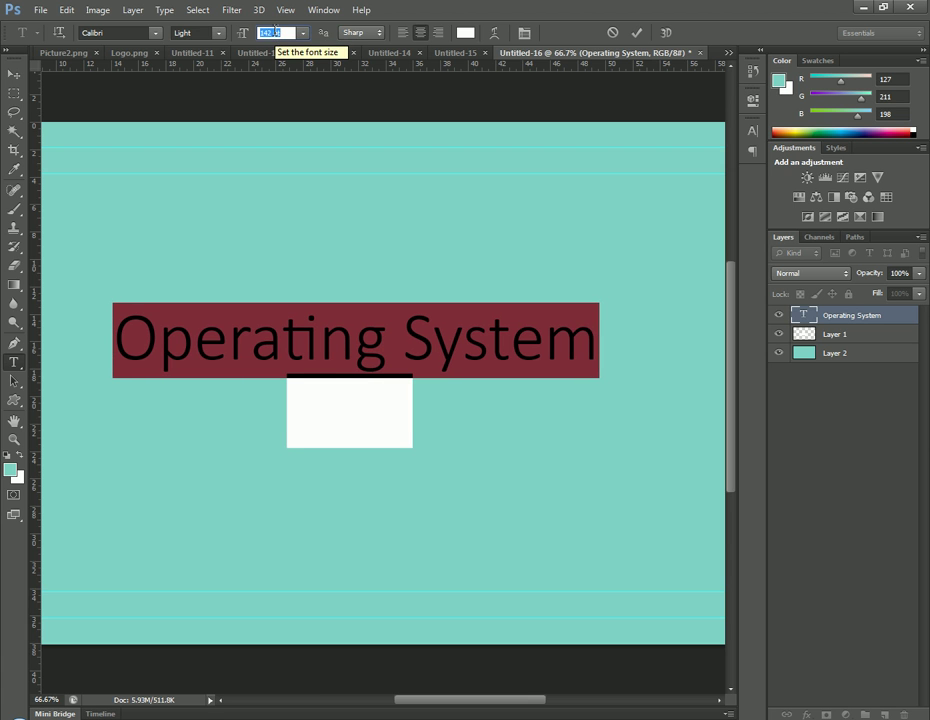
Step: Add an 'ME' text line below the white rectangle
left_click(636, 33)
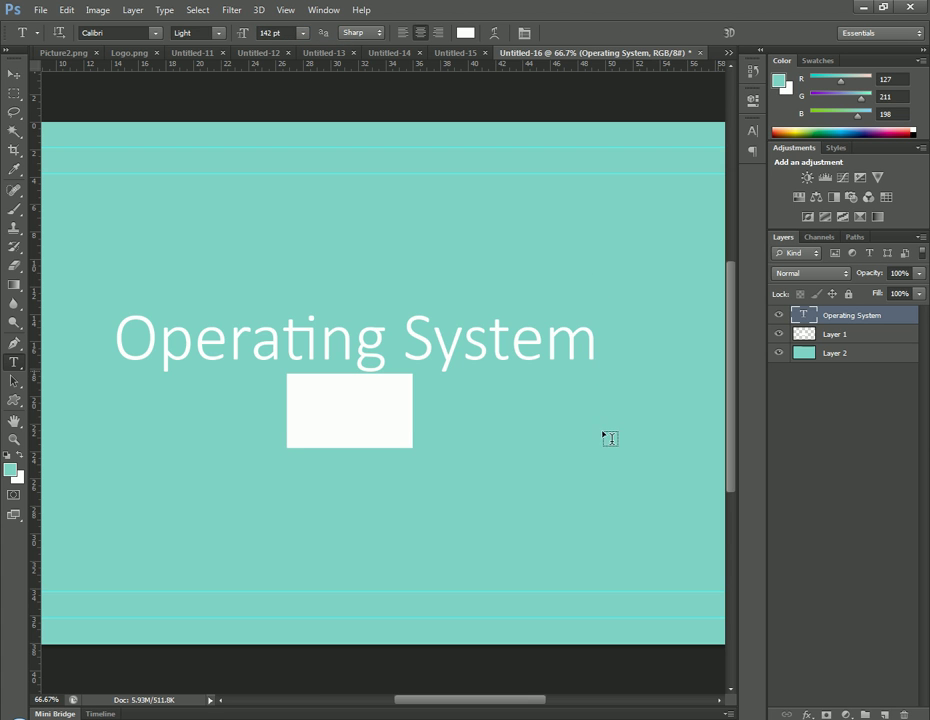
left_click(320, 521)
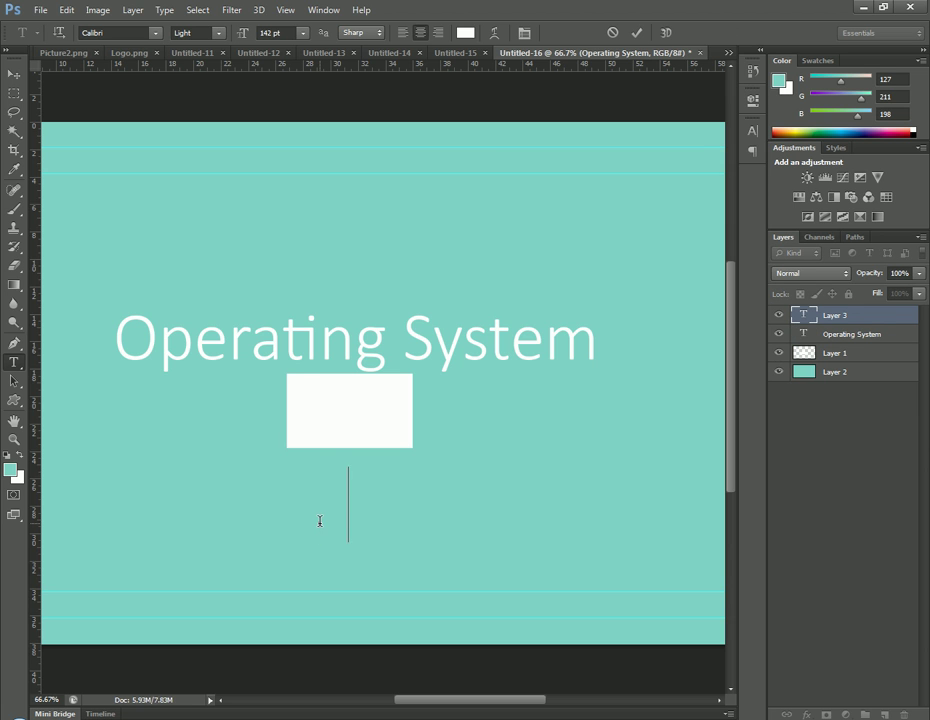
type("ME")
left_click_drag(370, 533, 400, 525)
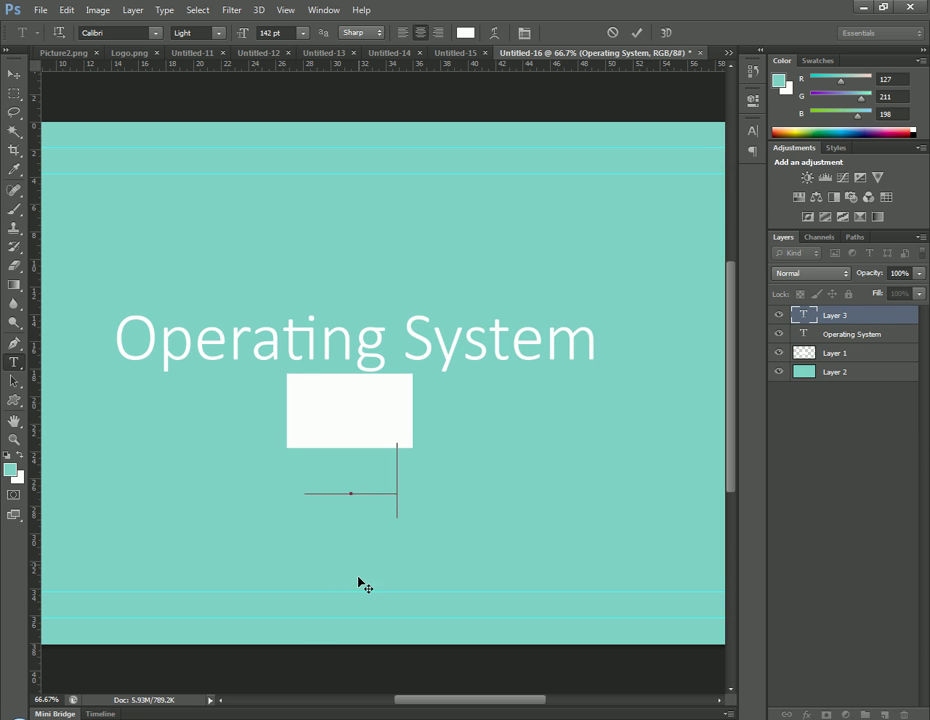
left_click(636, 34)
Step: Colour the ME text green and move it onto the white rectangle
double_click(381, 495)
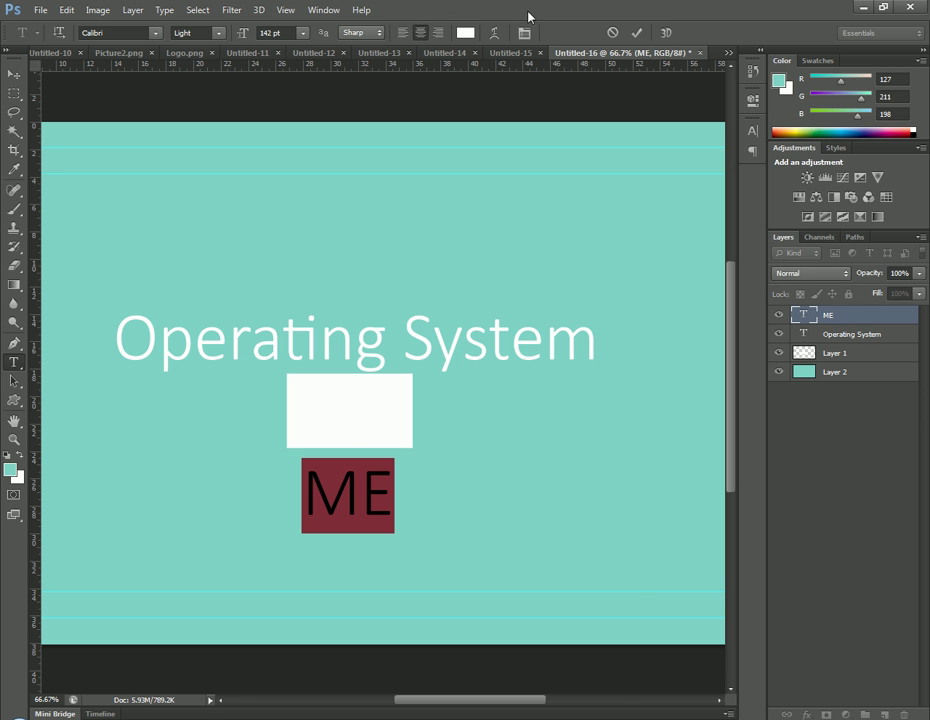
left_click(465, 33)
left_click(264, 419)
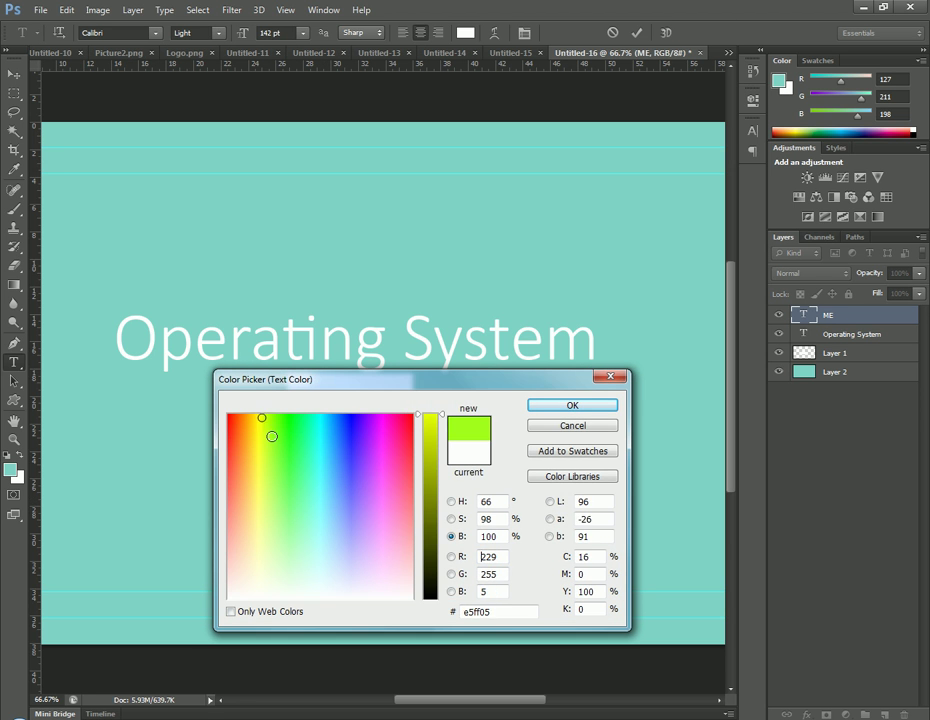
left_click(565, 413)
left_click_drag(383, 563, 380, 488)
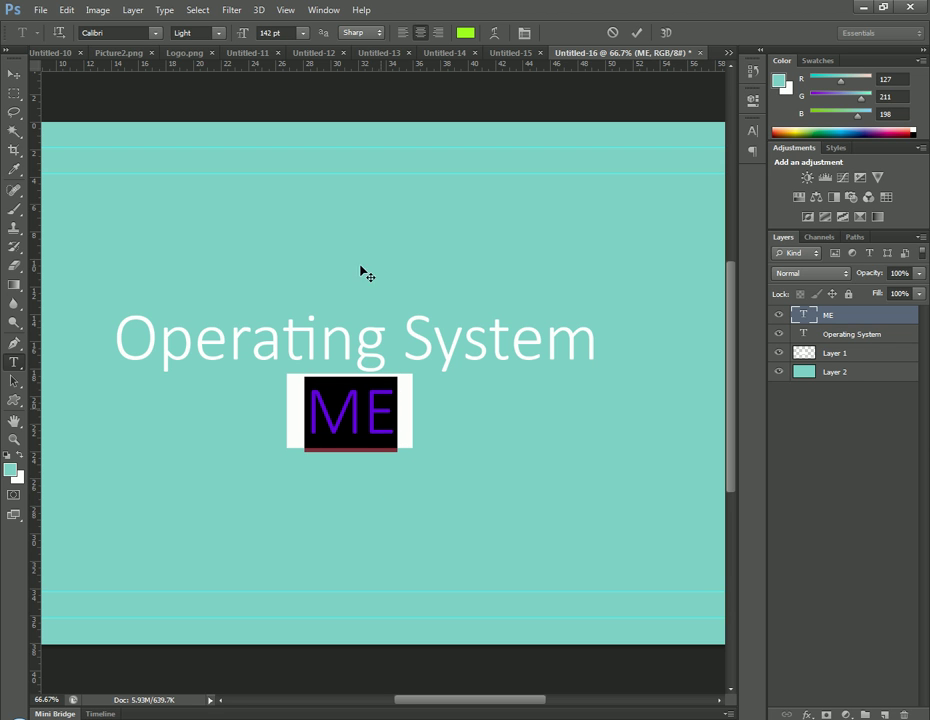
Step: Set the ME text to Arial Bold
left_click(219, 33)
left_click(224, 94)
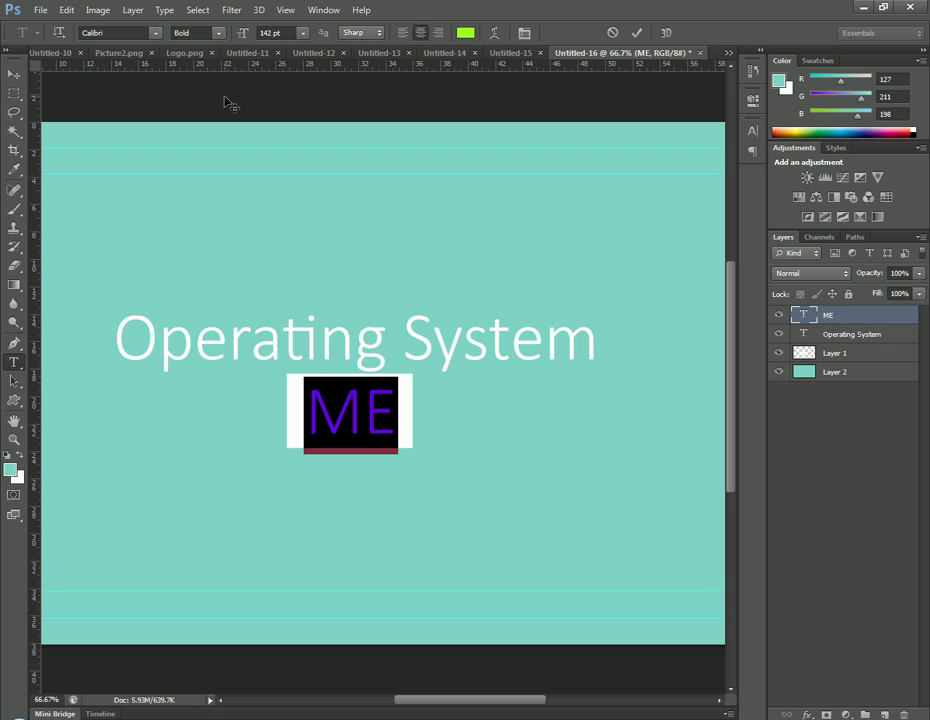
left_click(108, 33)
type("Arial")
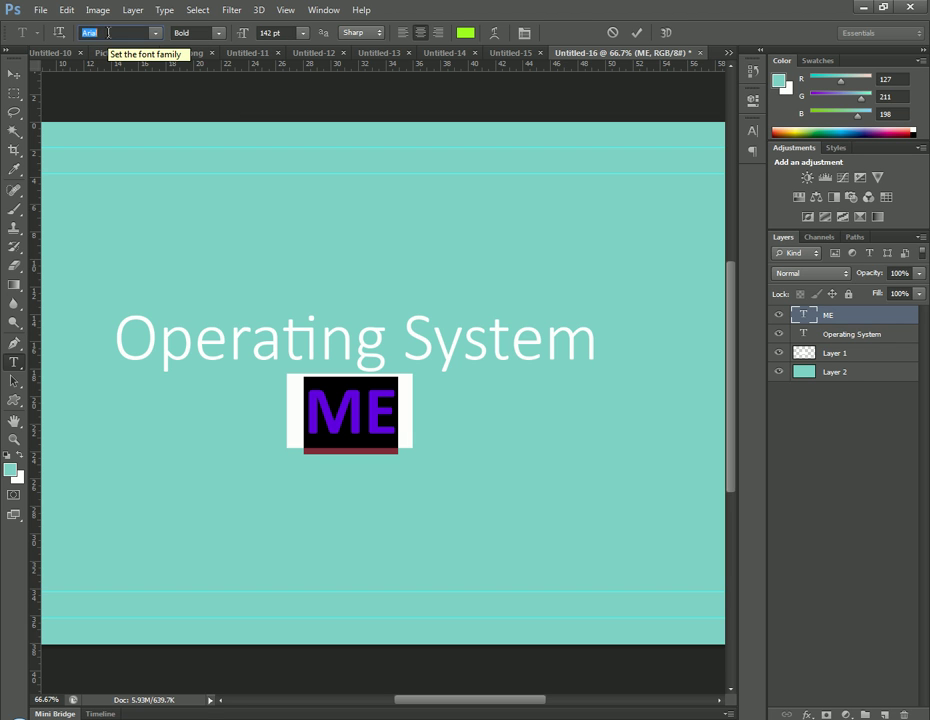
key("Return")
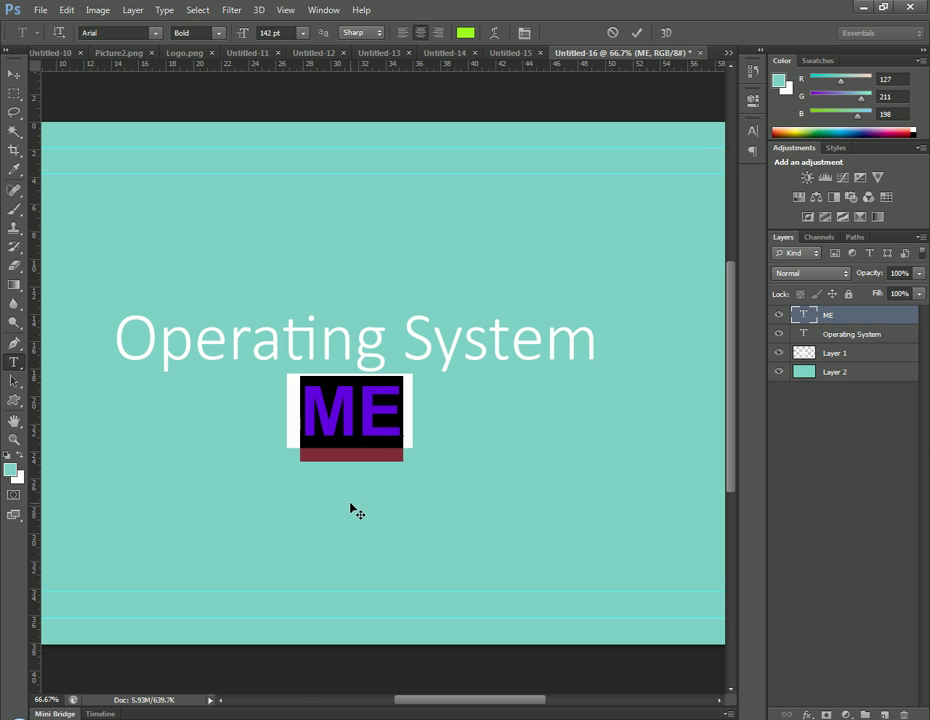
left_click(636, 32)
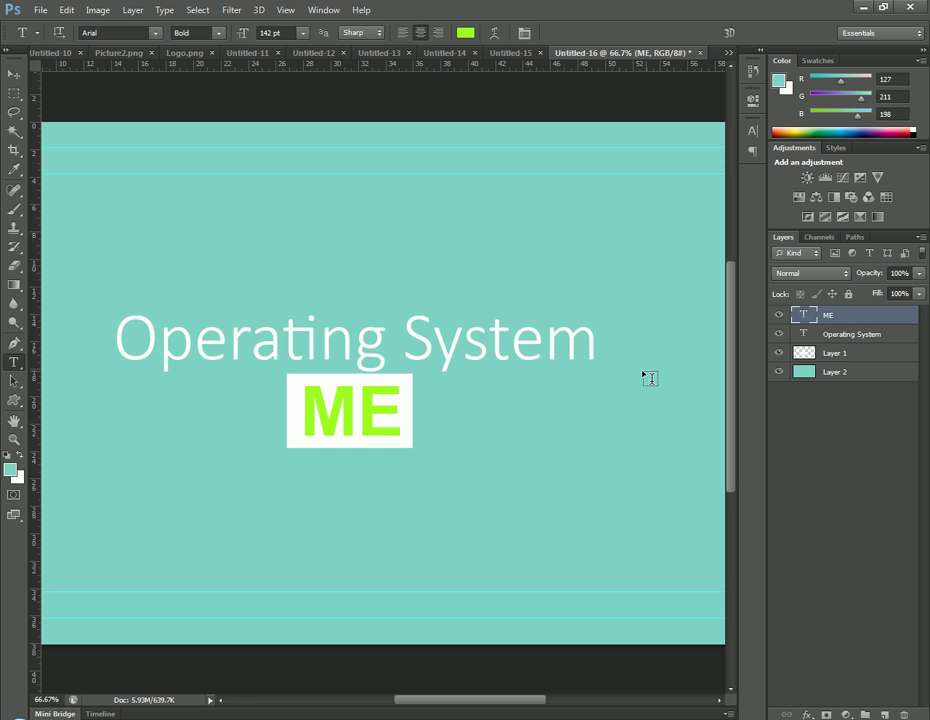
Step: Merge the ME text layer into a new empty layer
left_click(885, 714)
left_click(850, 333, "ctrl")
right_click(850, 333)
left_click(730, 491)
Step: Cut the ME letter shapes out of the white box and nudge both layers slightly right
left_click(806, 318, "ctrl")
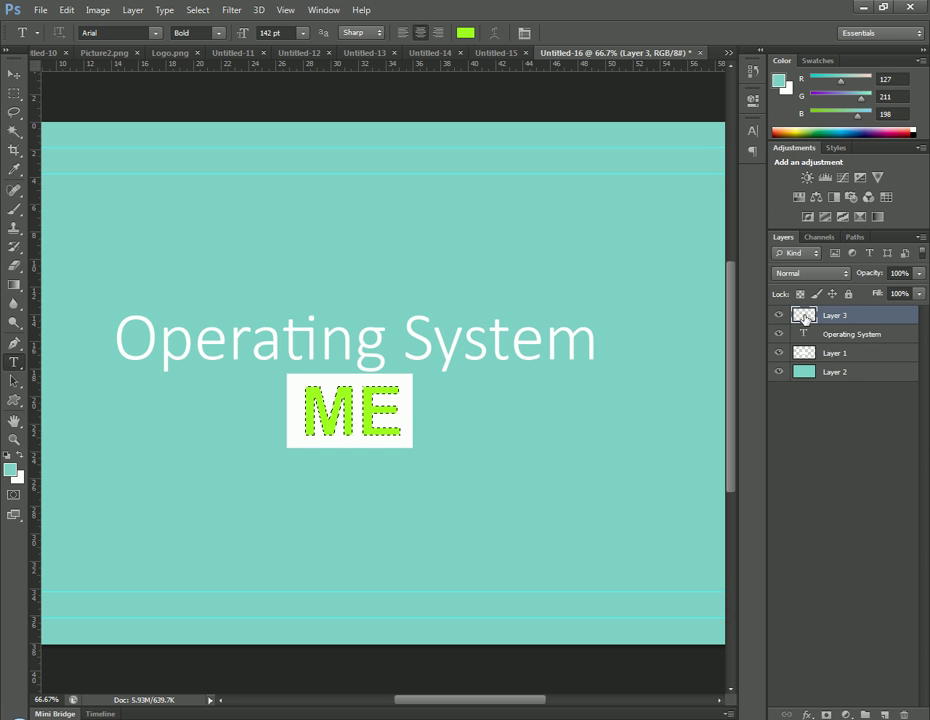
left_click(825, 356)
key("ctrl+d")
left_click(830, 316)
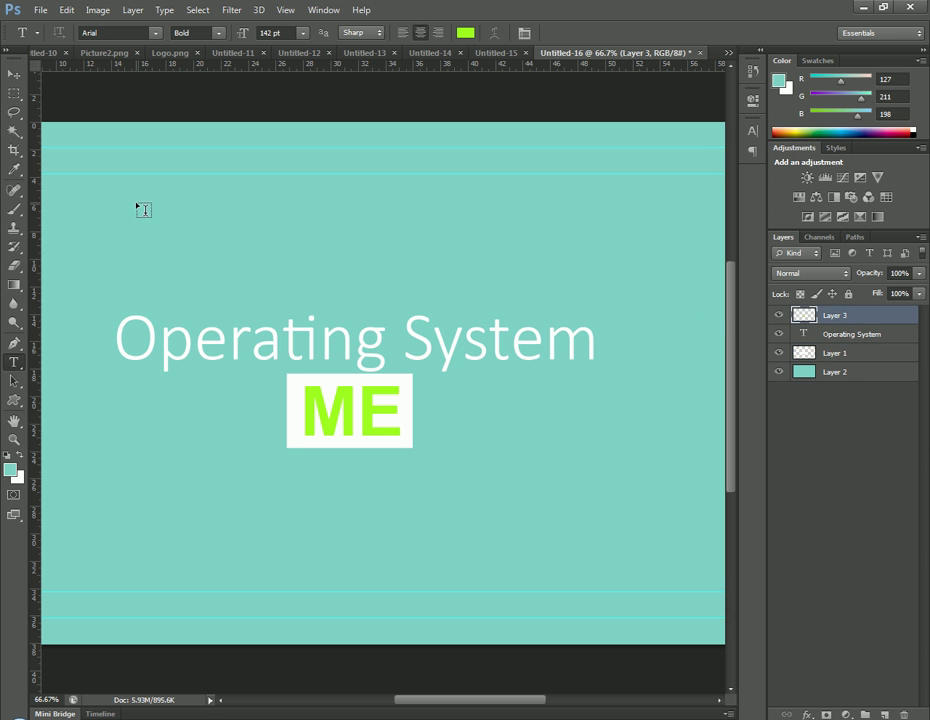
left_click(14, 74)
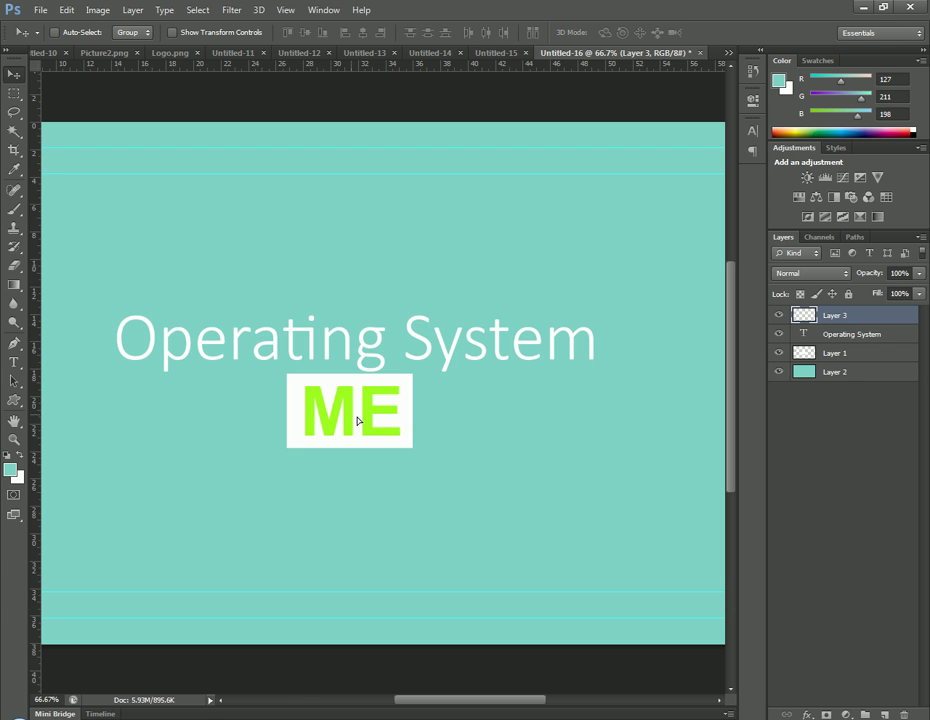
left_click_drag(360, 420, 359, 419)
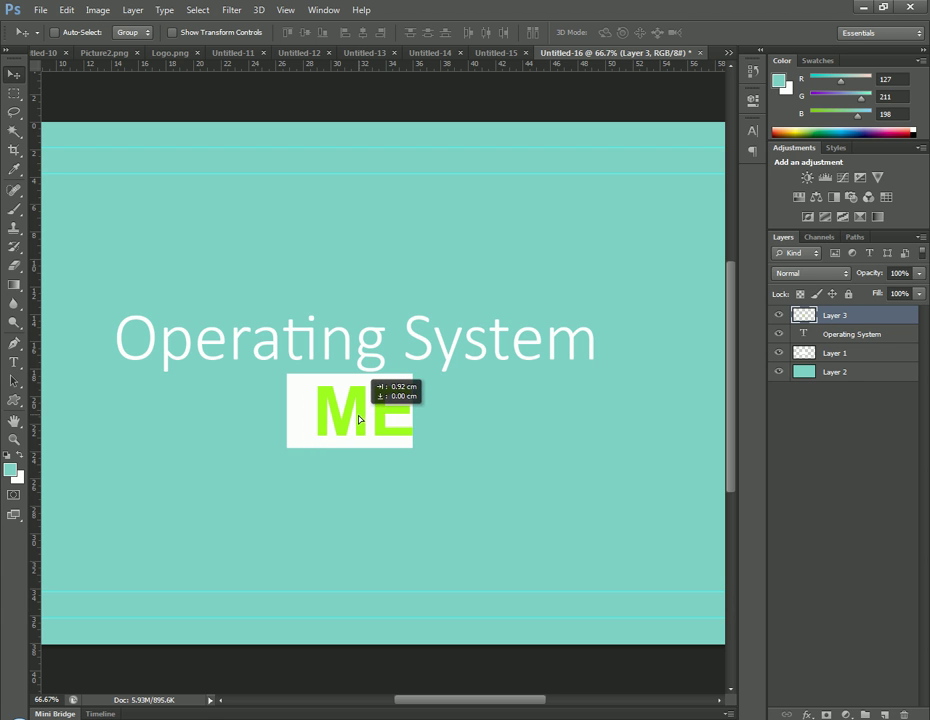
left_click(849, 355)
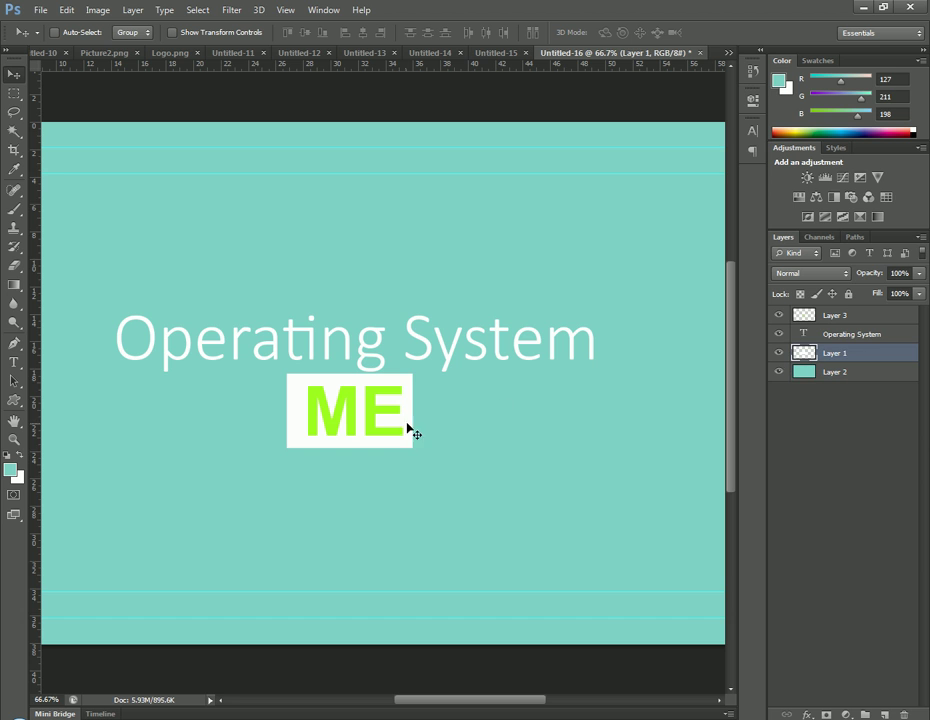
left_click_drag(409, 430, 415, 434)
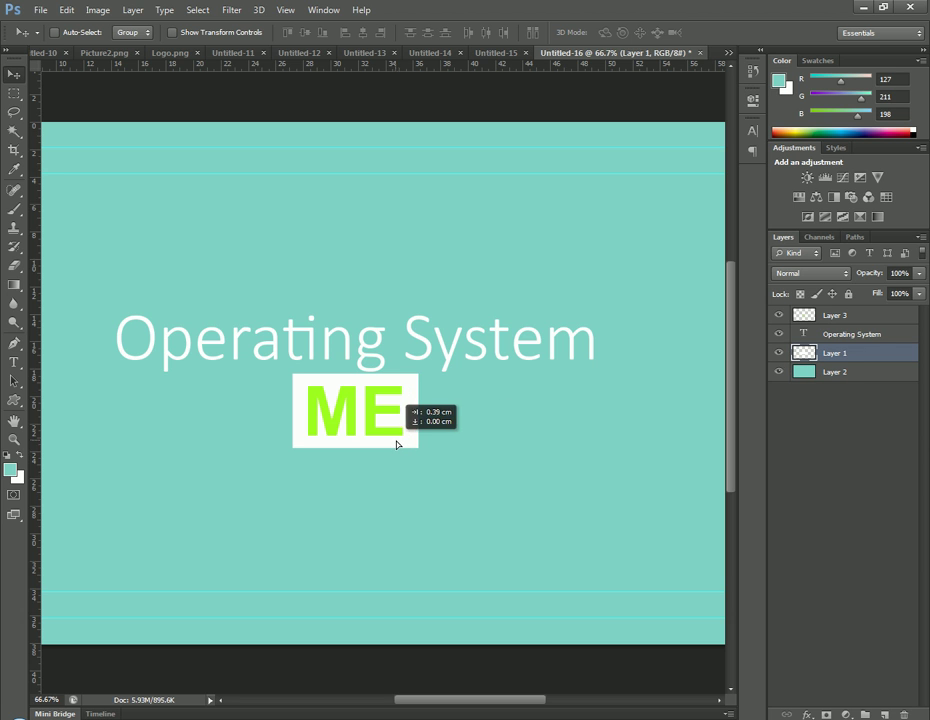
Step: Delete the green ME letters and the teal background layer
left_click(805, 316, "ctrl")
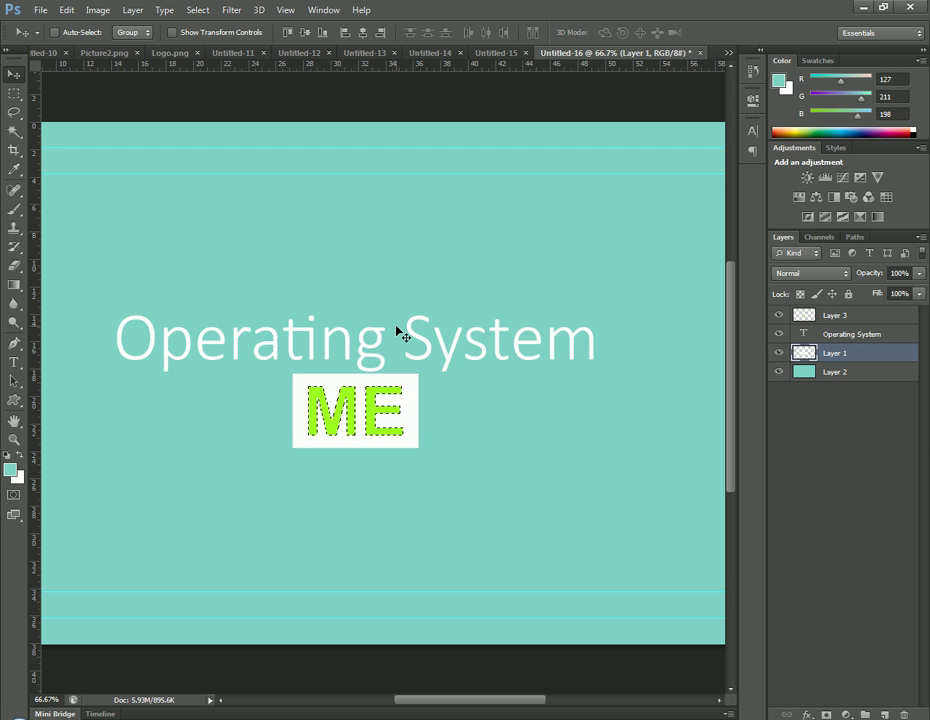
left_click(805, 316)
key("Delete")
key("ctrl+d")
left_click(785, 373)
key("Delete")
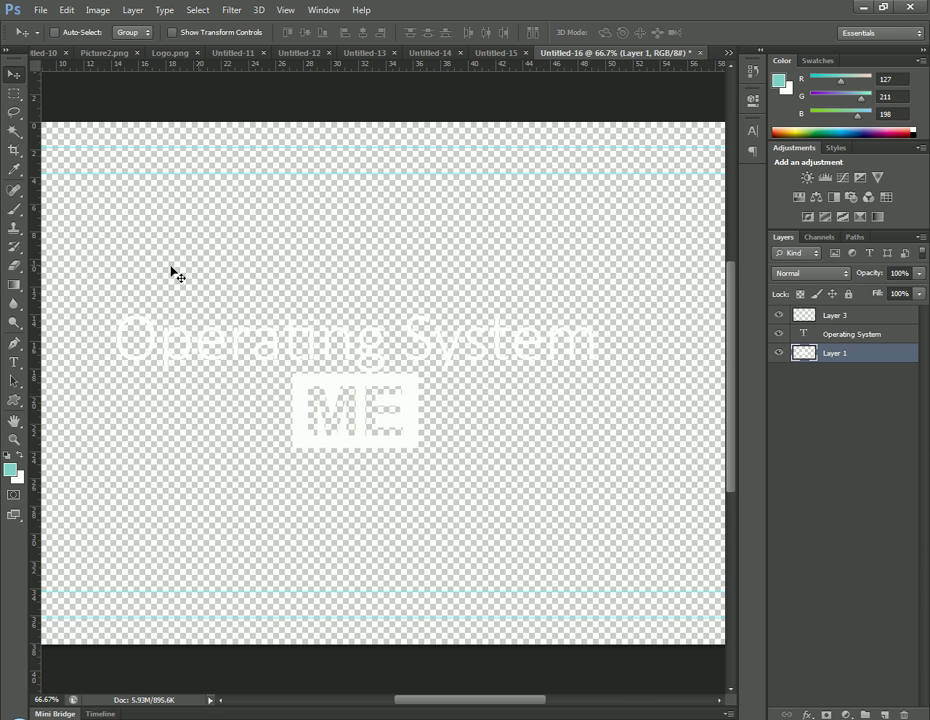
left_click(14, 94)
left_click(13, 152)
Step: Crop the canvas tightly around 'Operating System' and the ME box
left_click_drag(96, 295, 623, 467)
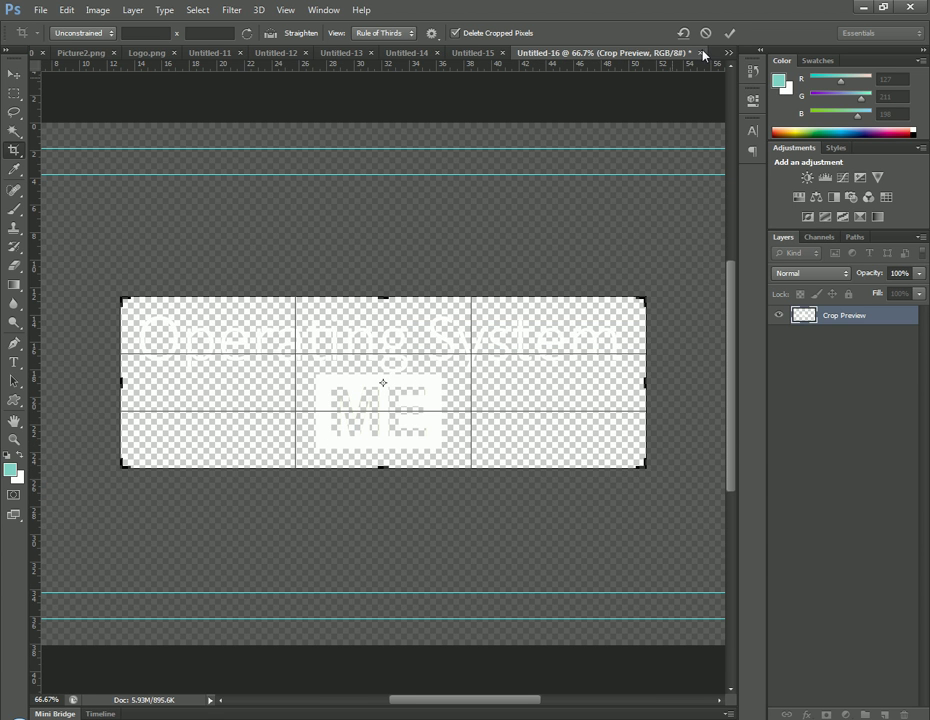
left_click(728, 33)
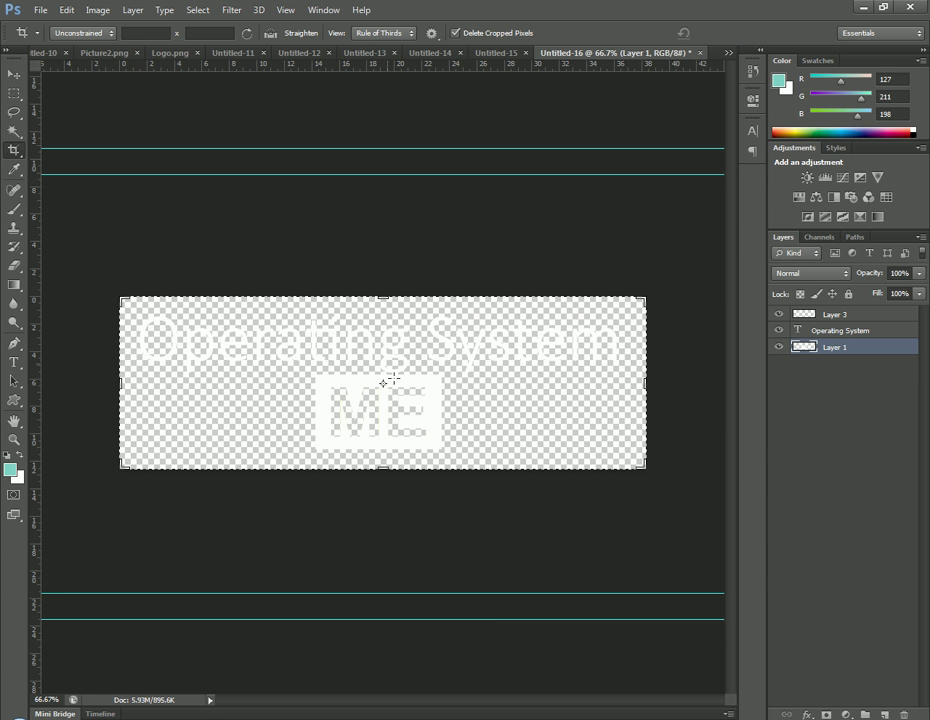
left_click(14, 93)
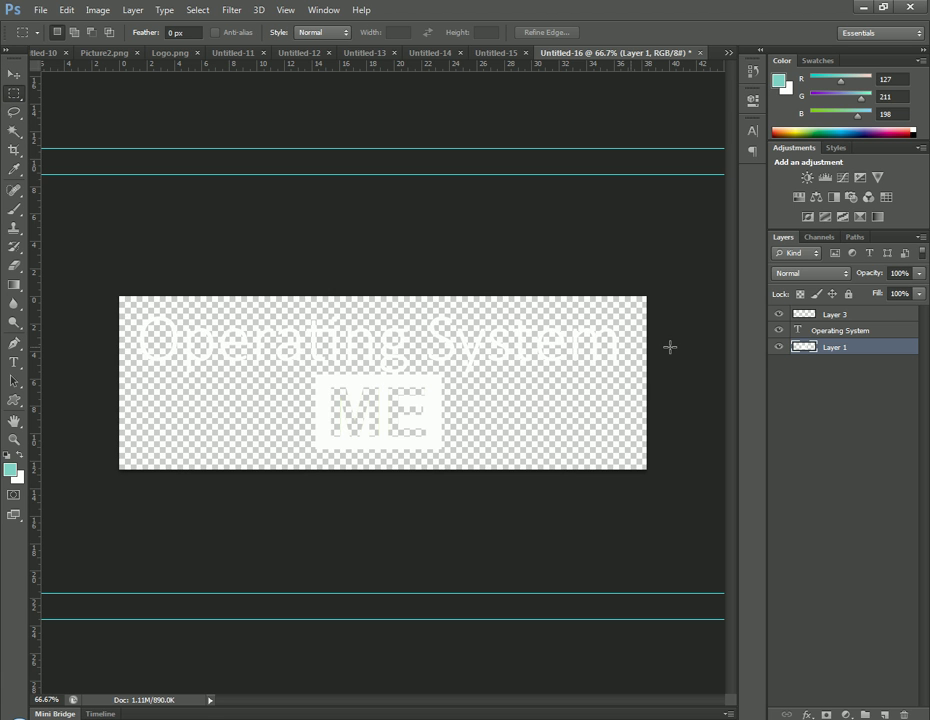
Step: Merge all three layers into a single layer
left_click(860, 317, "shift")
right_click(835, 316)
left_click(754, 492)
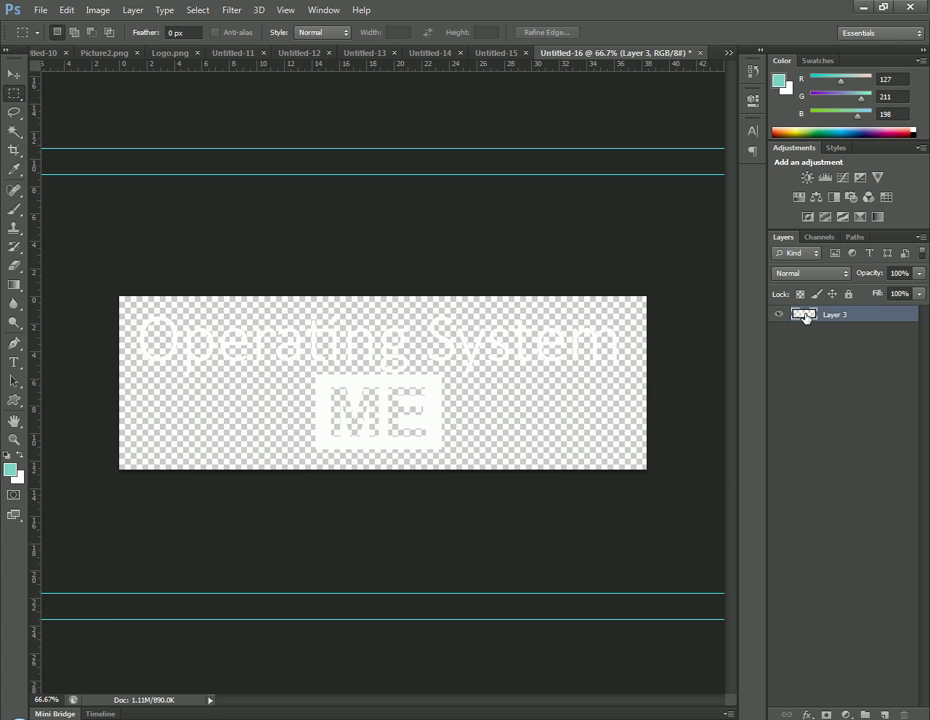
Step: Add a Drop Shadow layer style with opacity 75%, distance 3 px and size 0
double_click(806, 317)
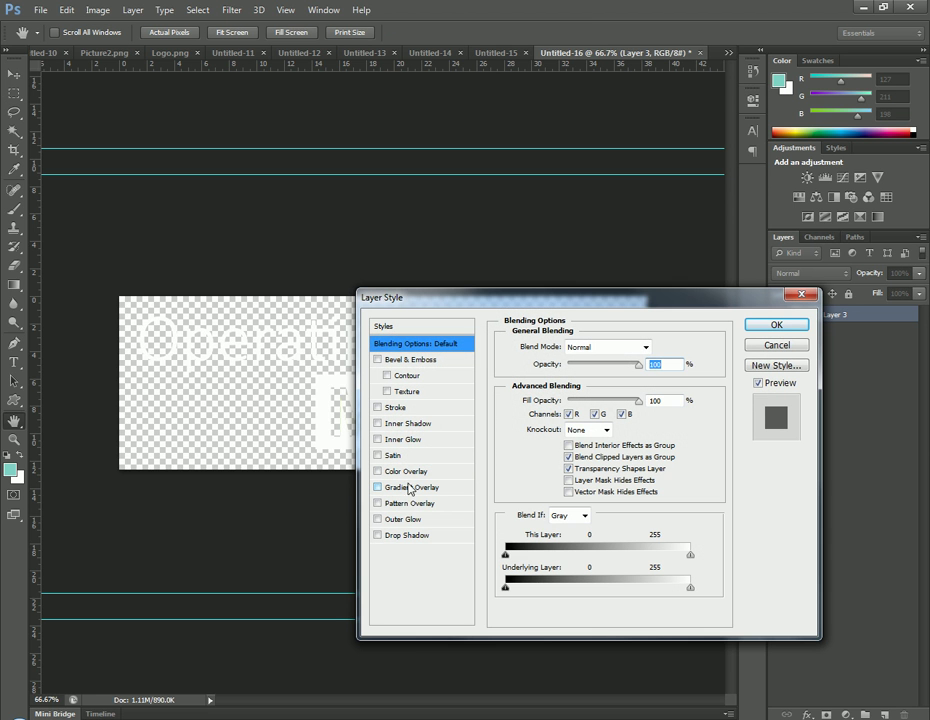
left_click(406, 536)
left_click_drag(466, 297, 549, 304)
left_click_drag(701, 370, 720, 370)
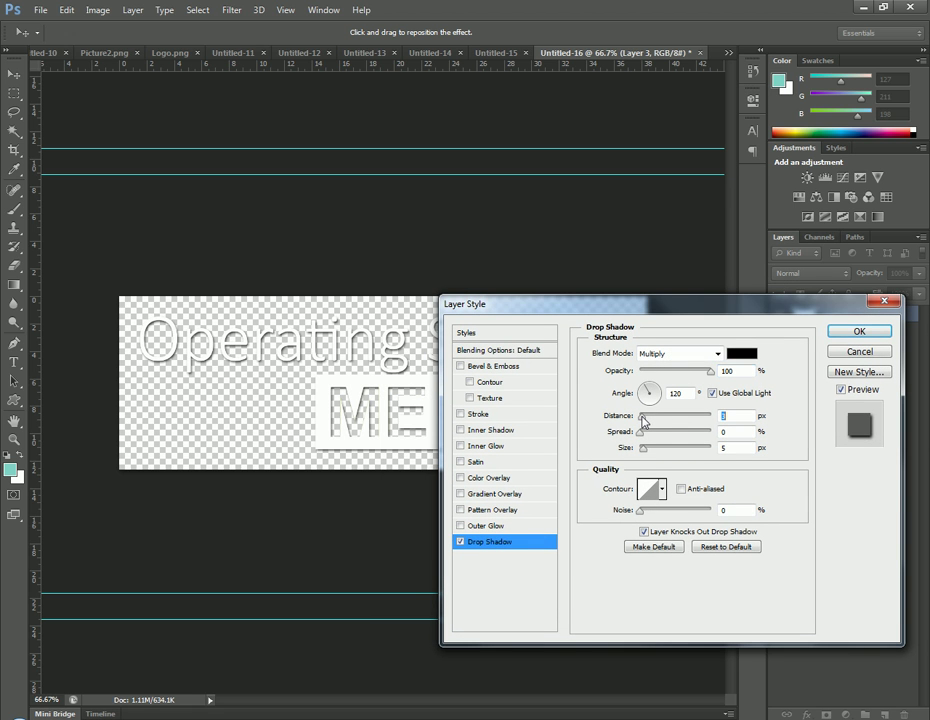
left_click_drag(643, 457, 620, 460)
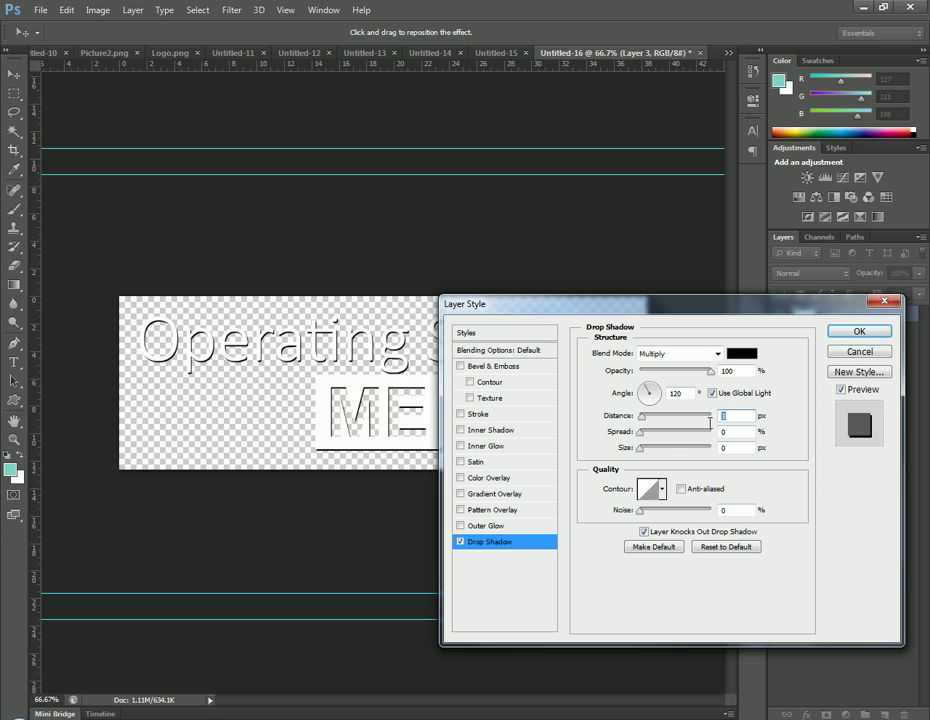
type("2")
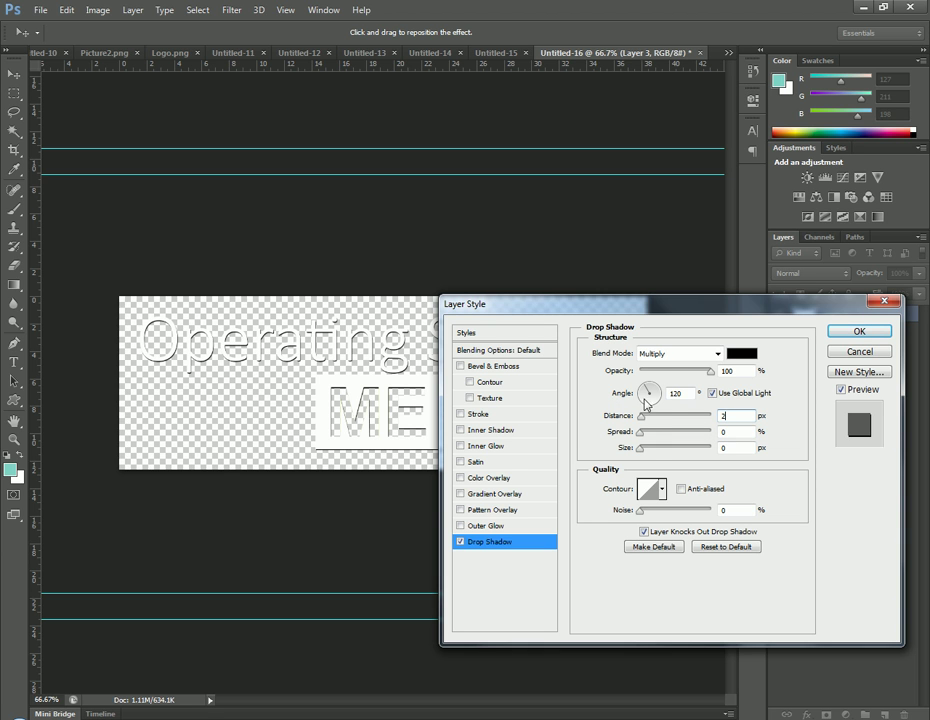
left_click(734, 373)
type("75")
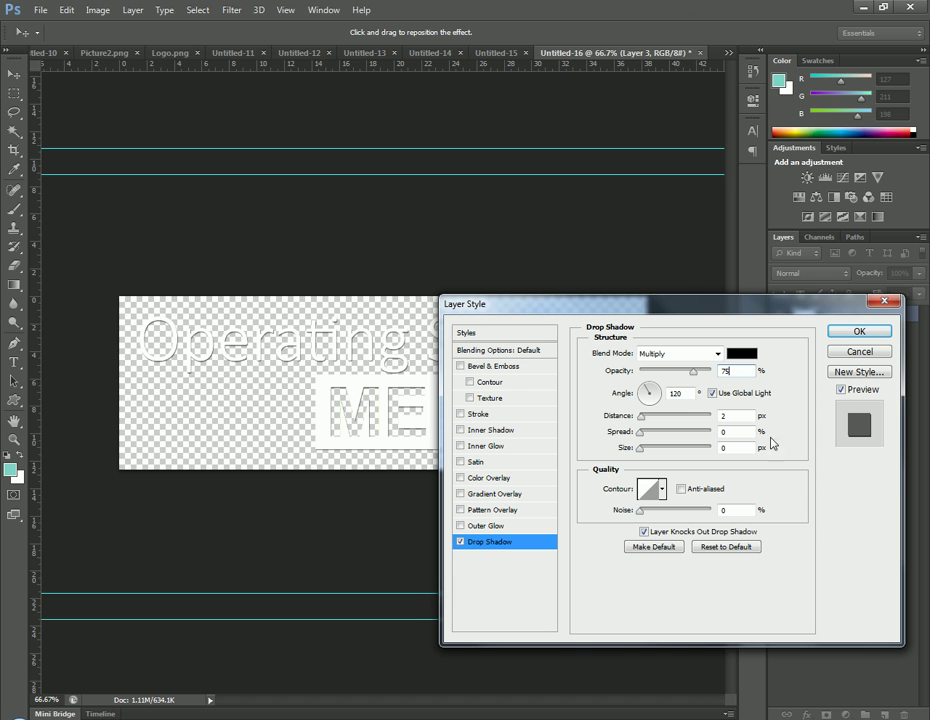
left_click(720, 416)
type("3")
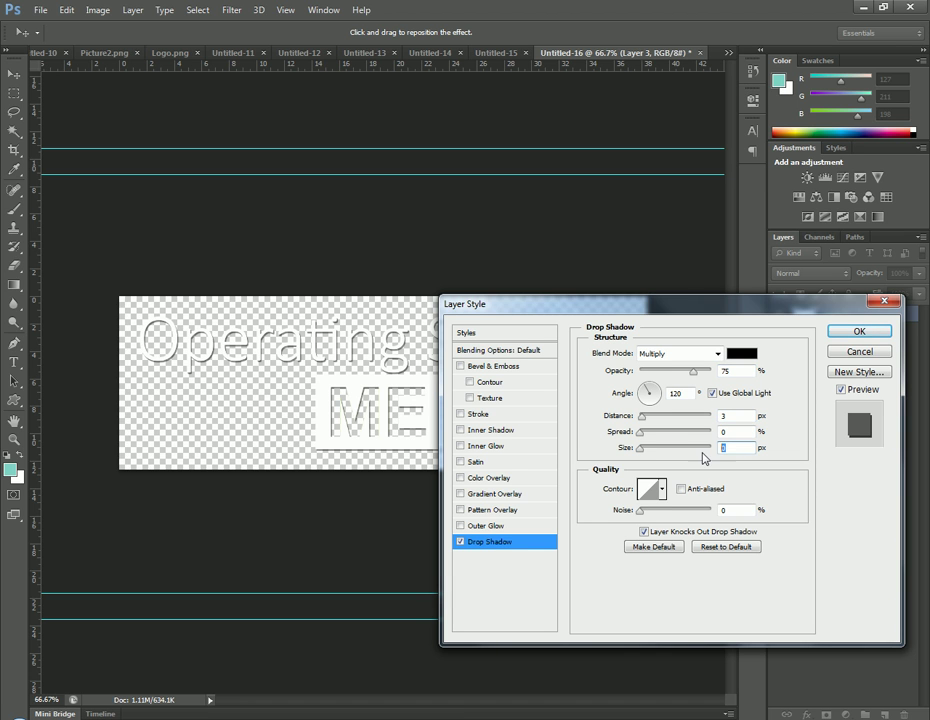
type("1")
left_click(837, 334)
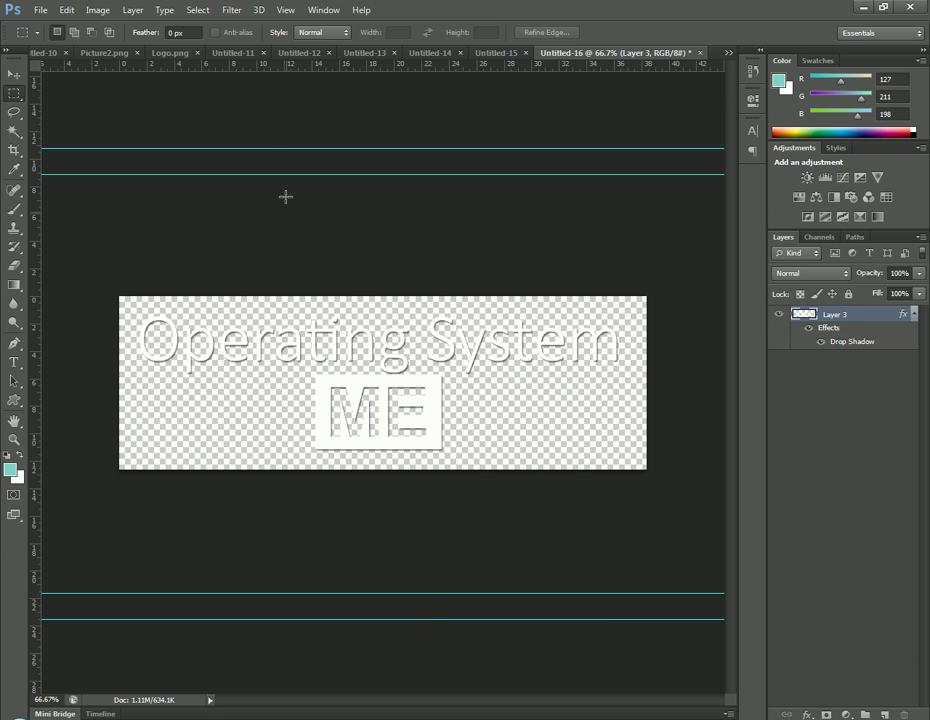
Step: Save the artwork as PNG file 'OS' in the Desktop project folder
left_click(40, 10)
left_click(80, 197)
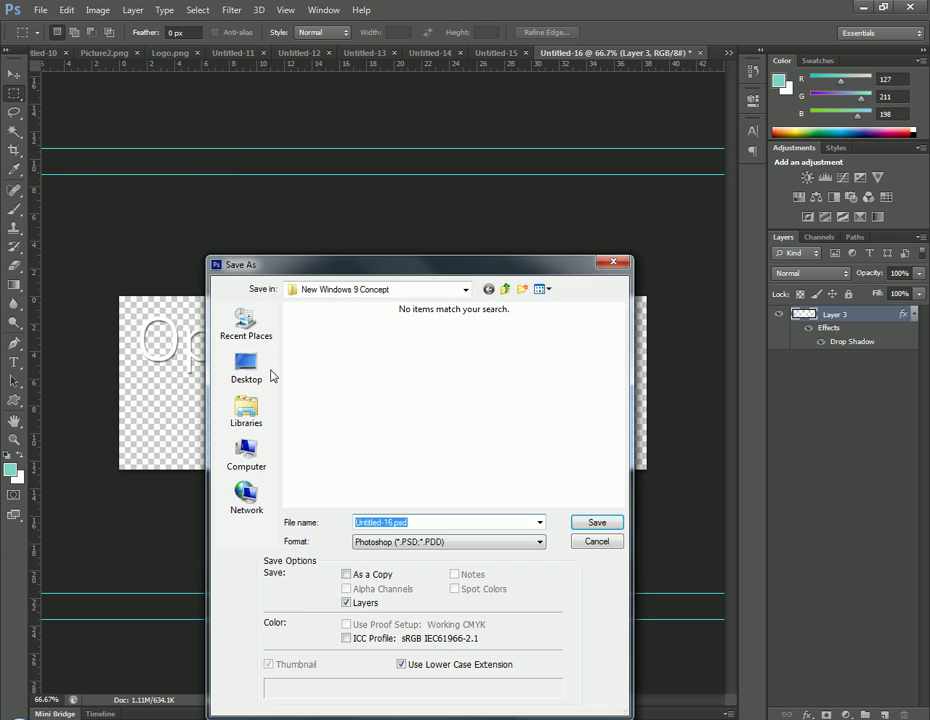
left_click(507, 289)
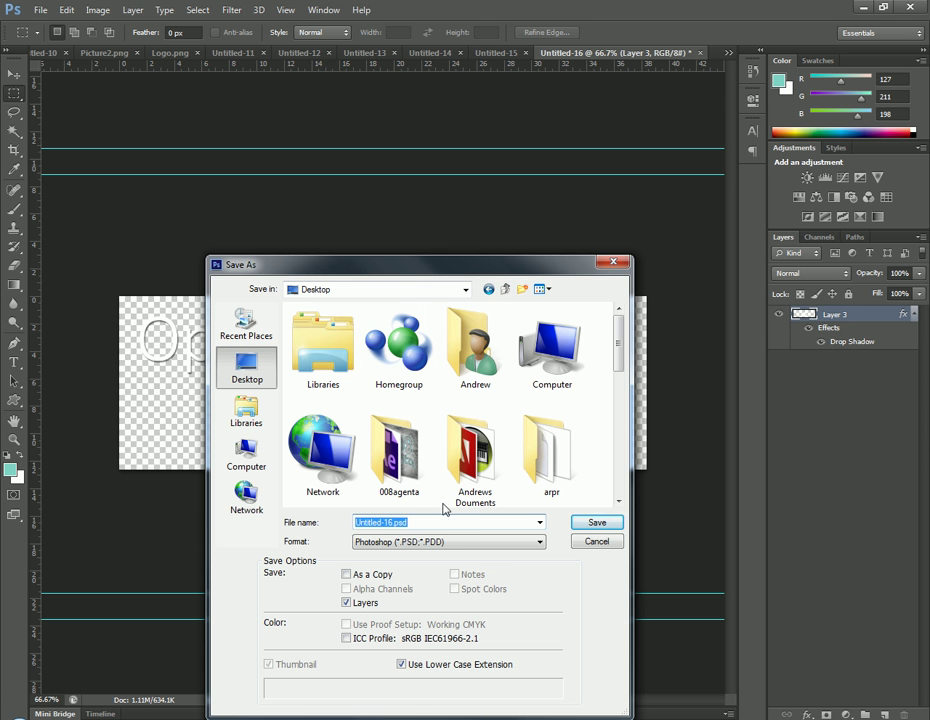
type("lets")
key("Down")
key("Return")
left_click(474, 542)
left_click(420, 490)
type("OS")
key("Return")
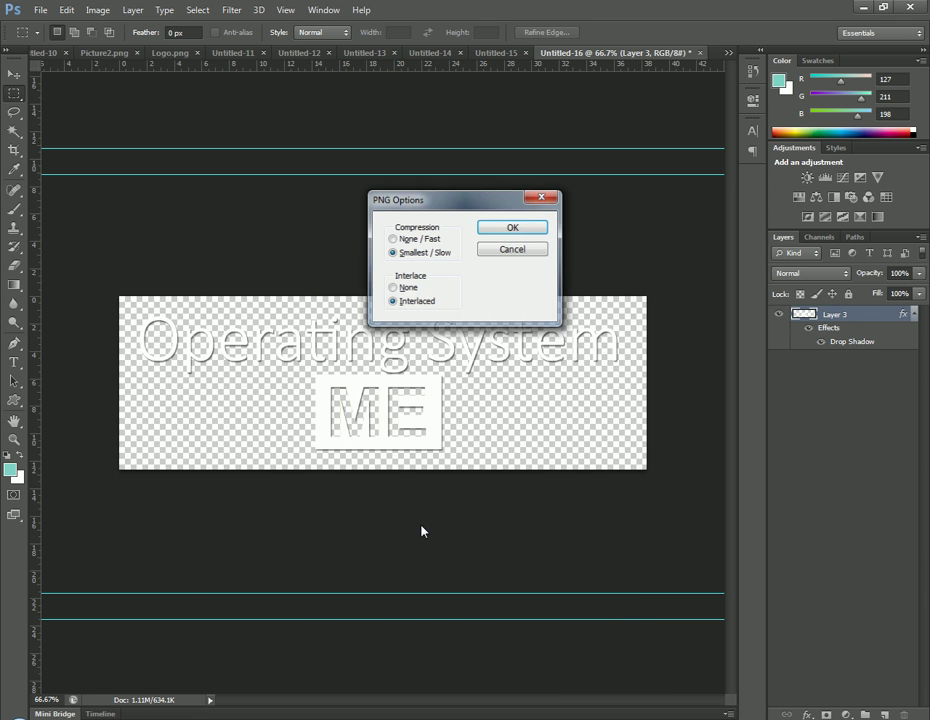
left_click(503, 232)
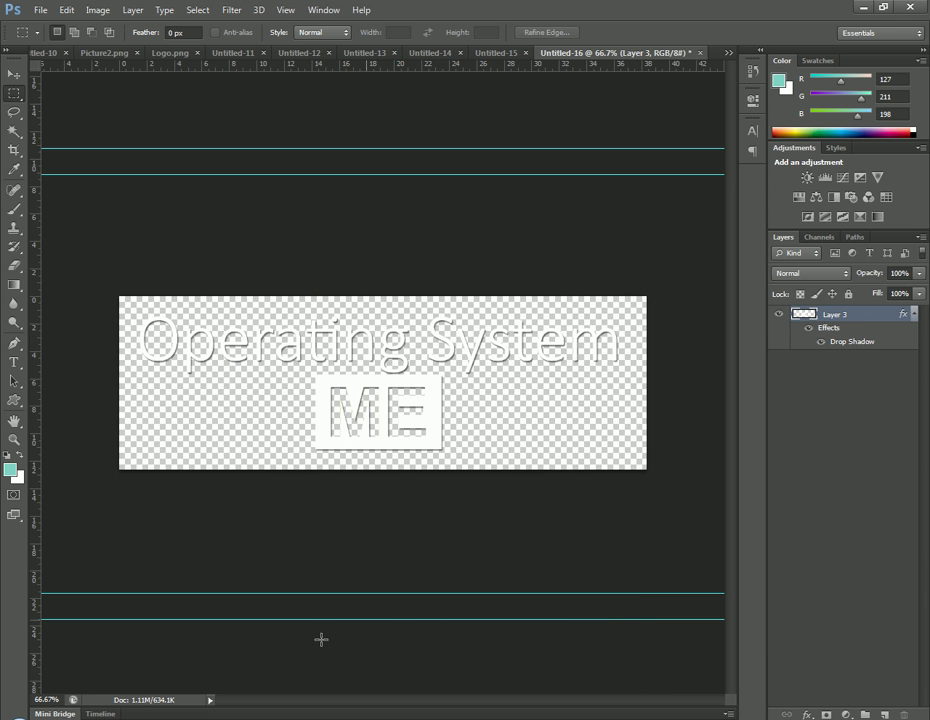
Step: Insert the saved 'OS' logo PNG from the Desktop project folder onto slide 2
left_click(693, 648)
left_click(112, 27)
left_click(93, 70)
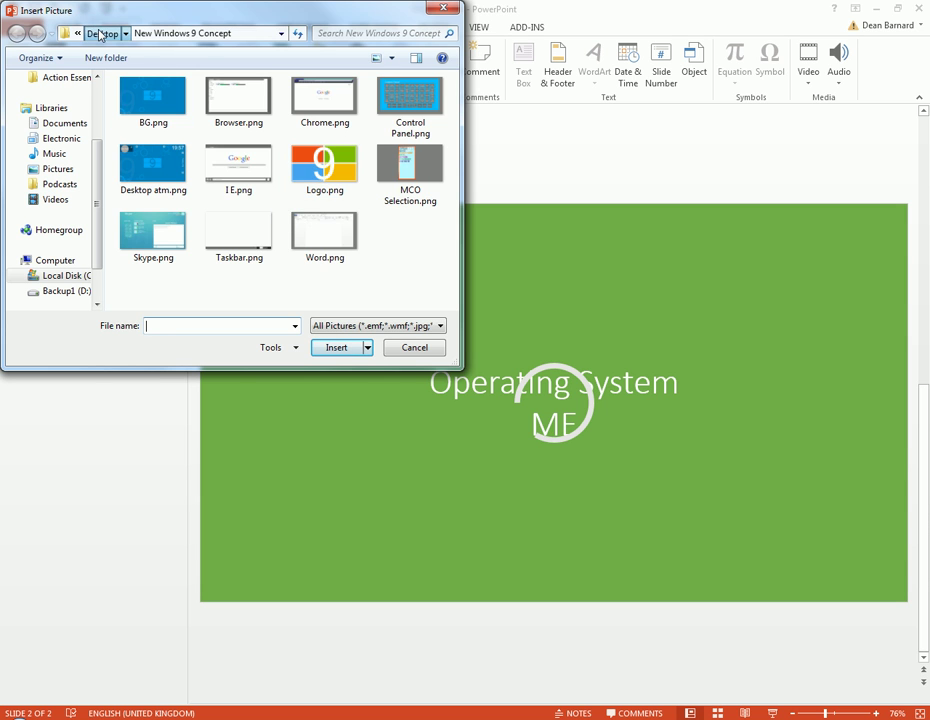
left_click(105, 33)
double_click(285, 253)
left_click(147, 110)
left_click(328, 346)
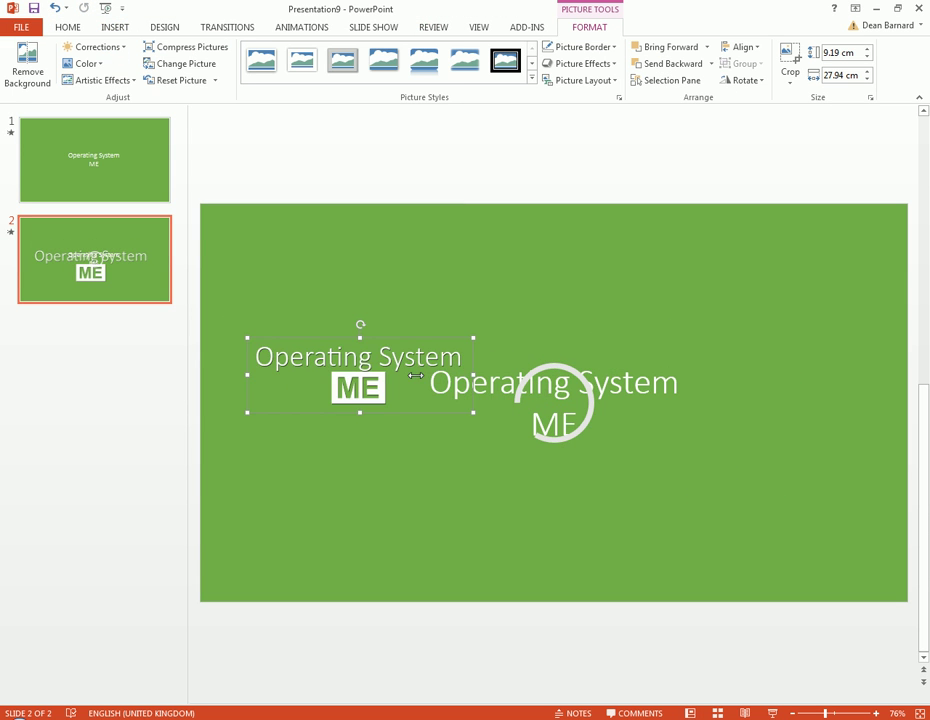
Step: Enlarge the logo picture and centre it over the existing Operating System title
mouse_move(363, 385)
left_mouse_down()
mouse_move(560, 405)
mouse_move(541, 410)
left_mouse_up()
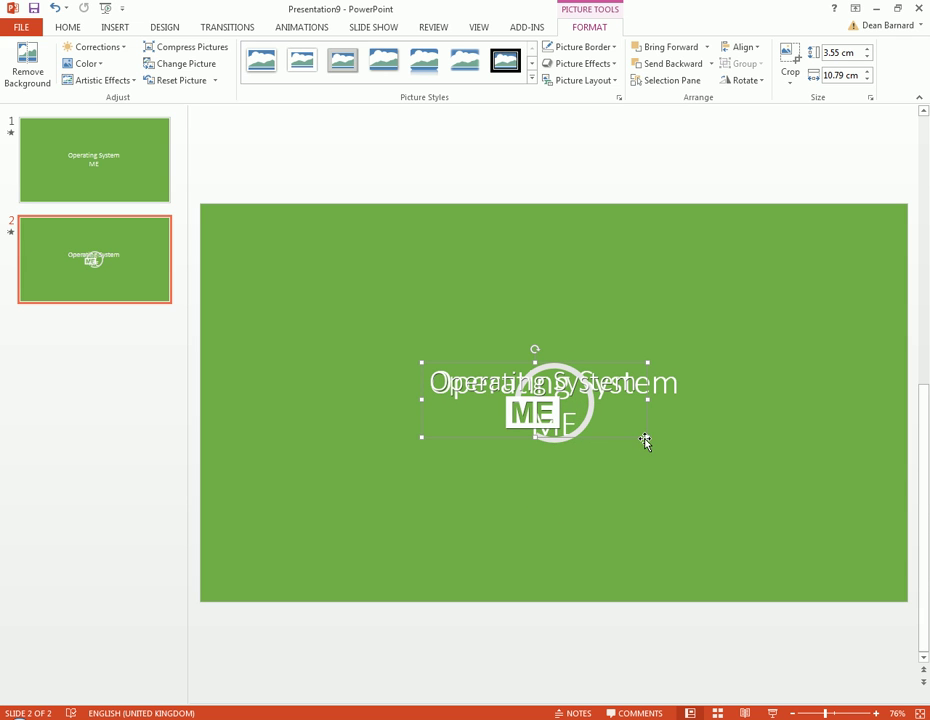
left_click_drag(645, 438, 700, 457)
left_click_drag(560, 410, 570, 488)
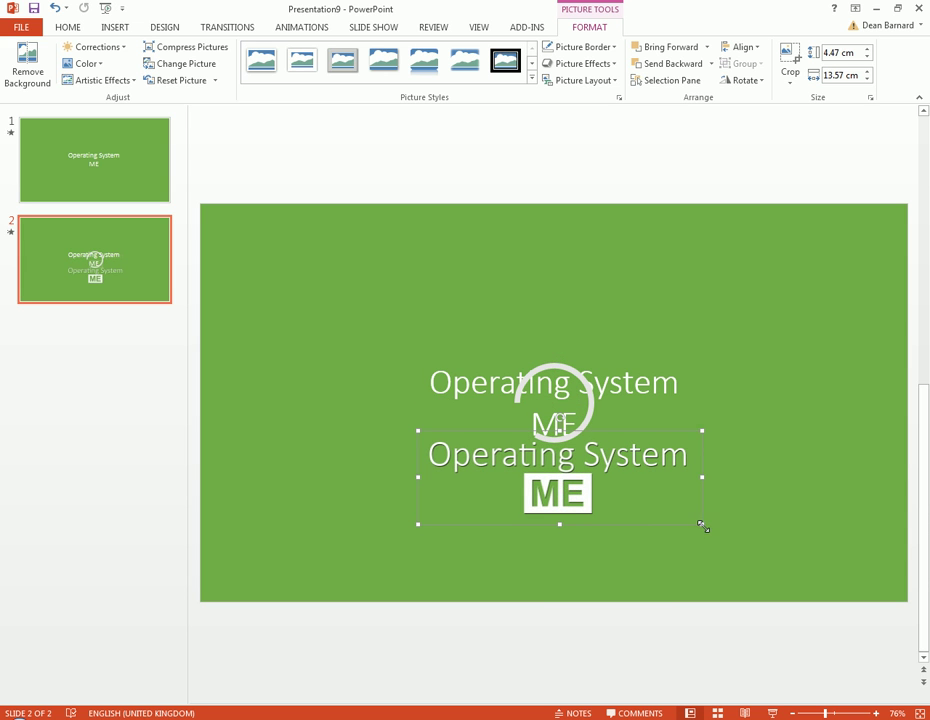
left_click_drag(701, 524, 695, 521)
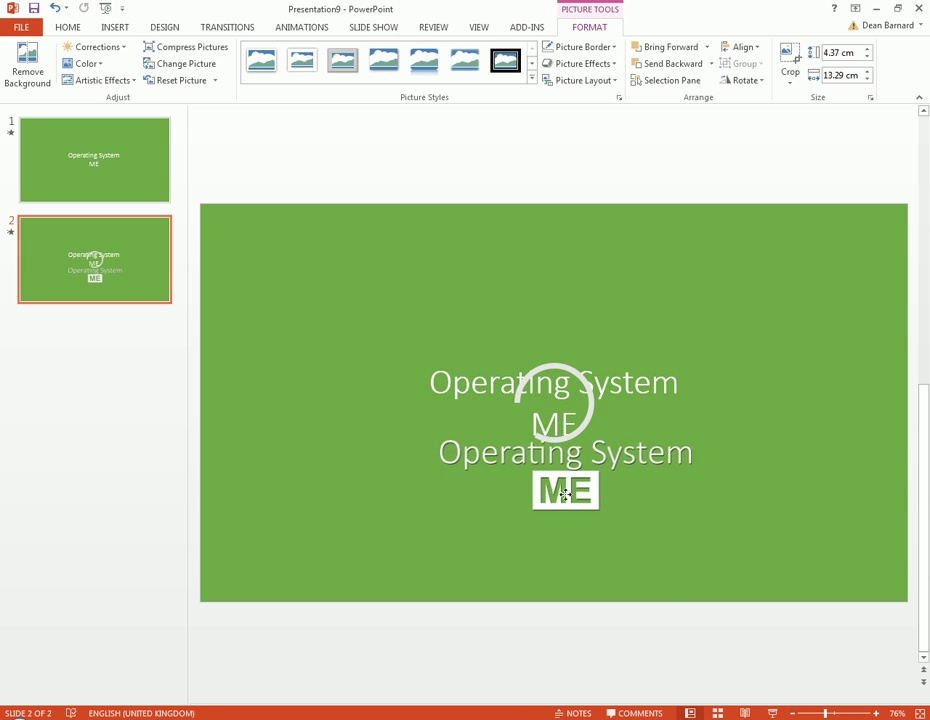
left_click_drag(552, 465, 551, 423)
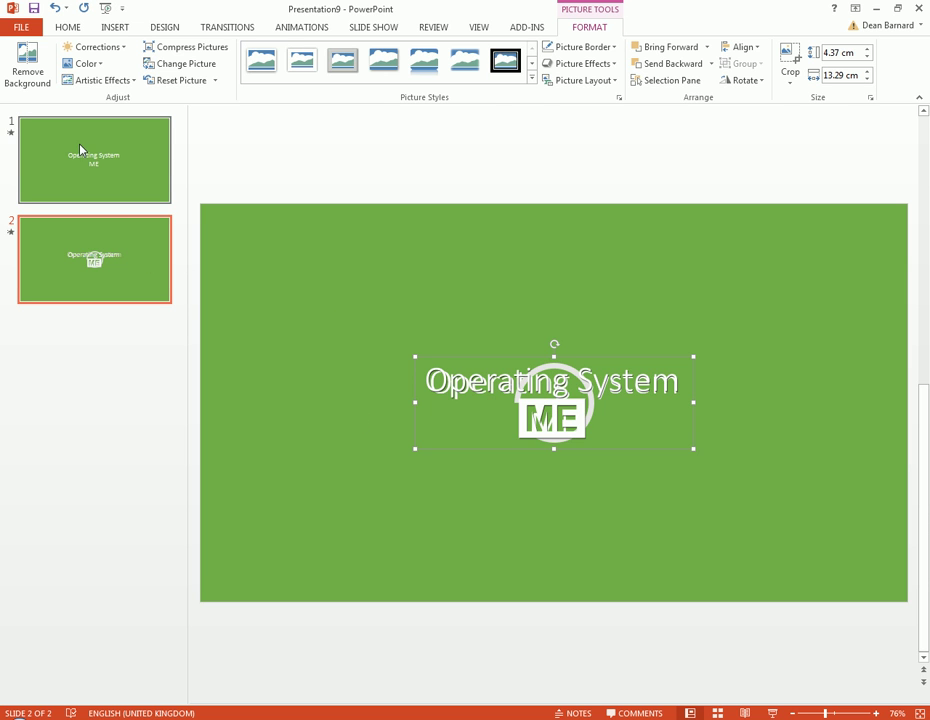
Step: Paste the logo picture onto slide 1 and delete its plain title text box
left_click(79, 150)
key("ctrl+v")
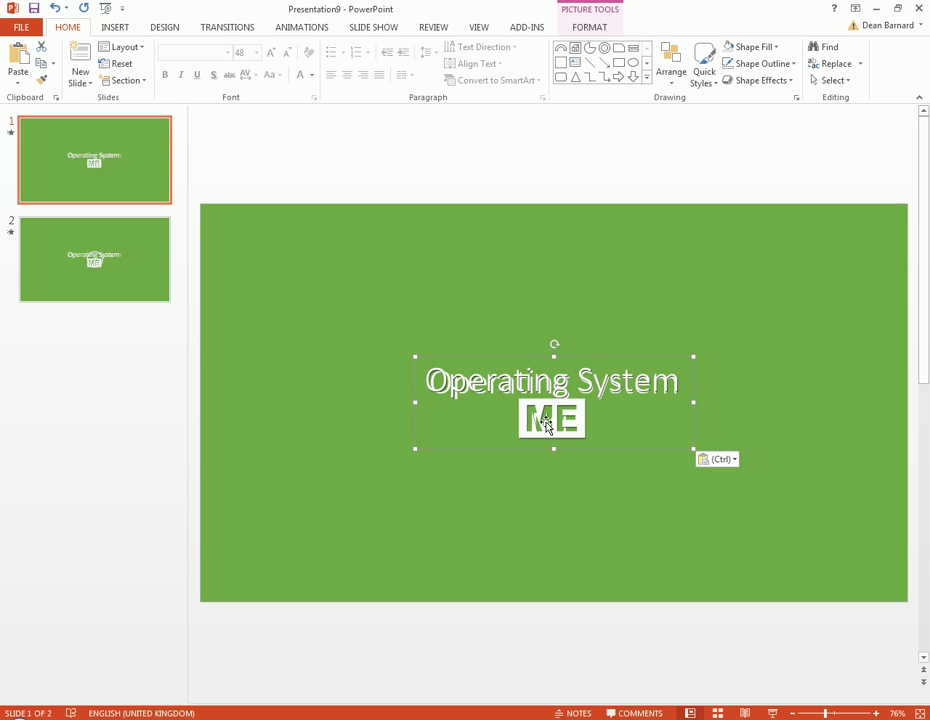
mouse_move(547, 425)
left_mouse_down()
mouse_move(537, 297)
mouse_move(536, 411)
left_mouse_up()
left_click(534, 390)
key("Delete")
key("Delete")
Step: On slide 2, delete the plain title and duplicate logo, leaving one pasted logo
key("ctrl+v")
left_click(79, 257)
left_click(533, 422)
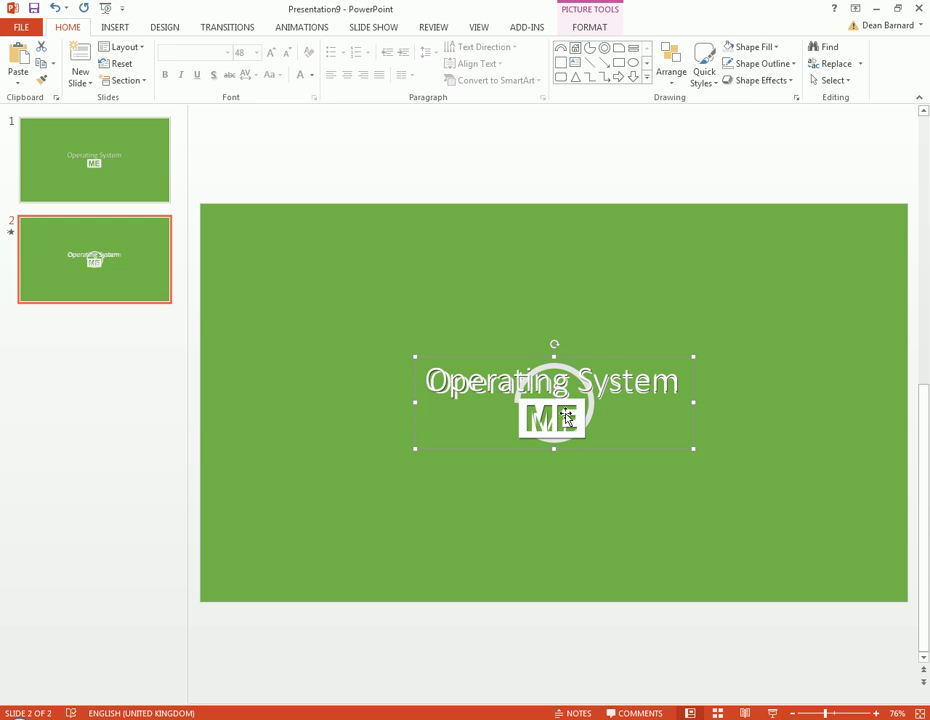
left_click_drag(564, 414, 557, 530)
left_click(448, 441)
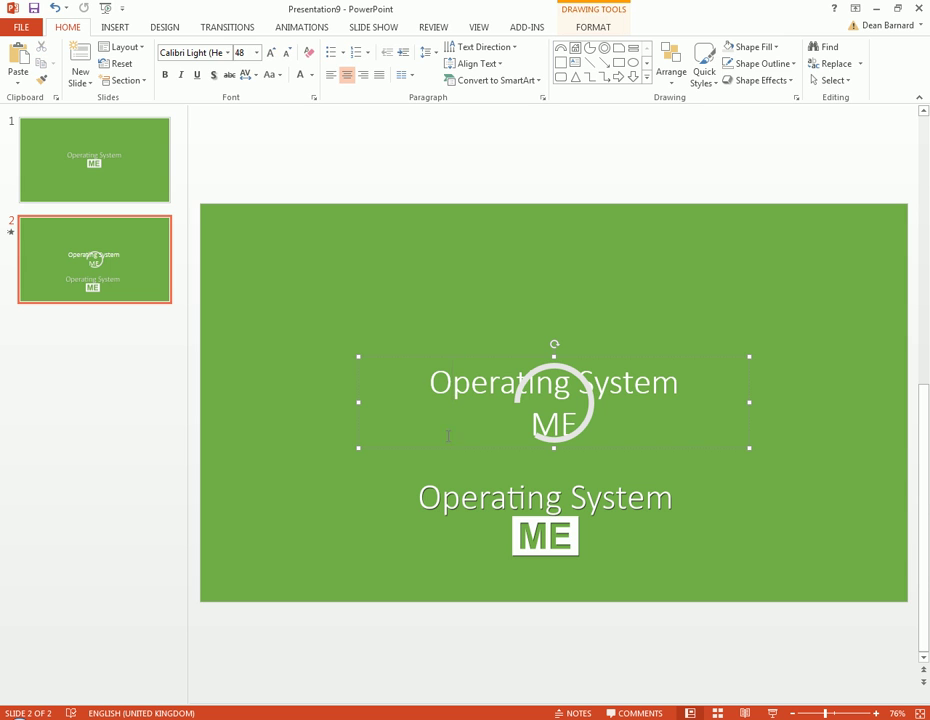
key("Delete")
key("ctrl+v")
left_click(546, 525)
key("Delete")
left_click(103, 195)
Step: Give the slide 2 logo a Lines motion path and shorten its travel
left_click(100, 240)
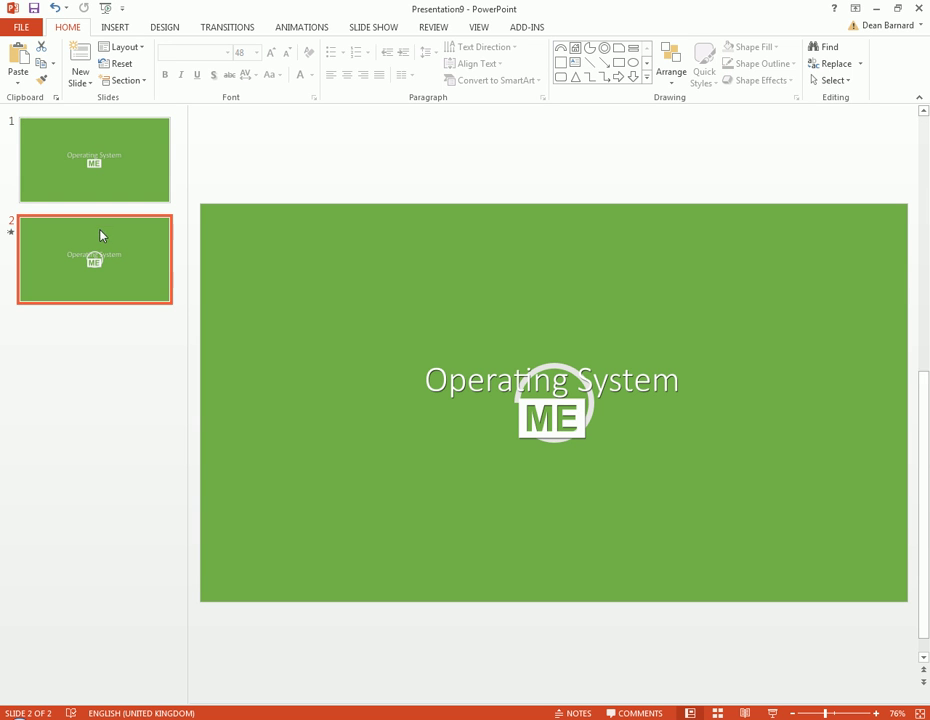
left_click(230, 28)
left_click(315, 25)
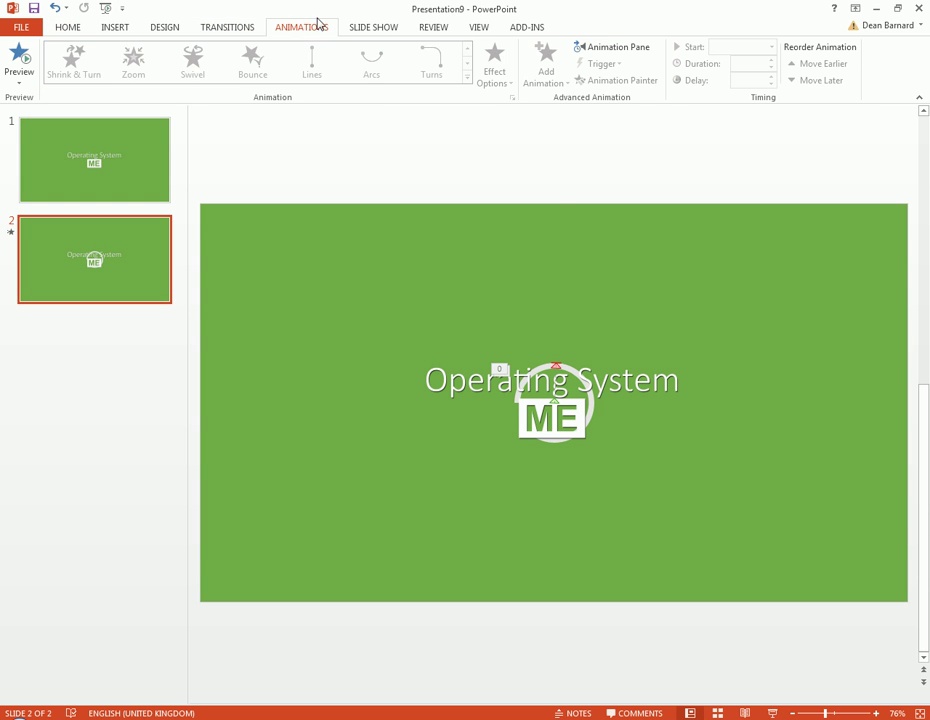
left_click(520, 440)
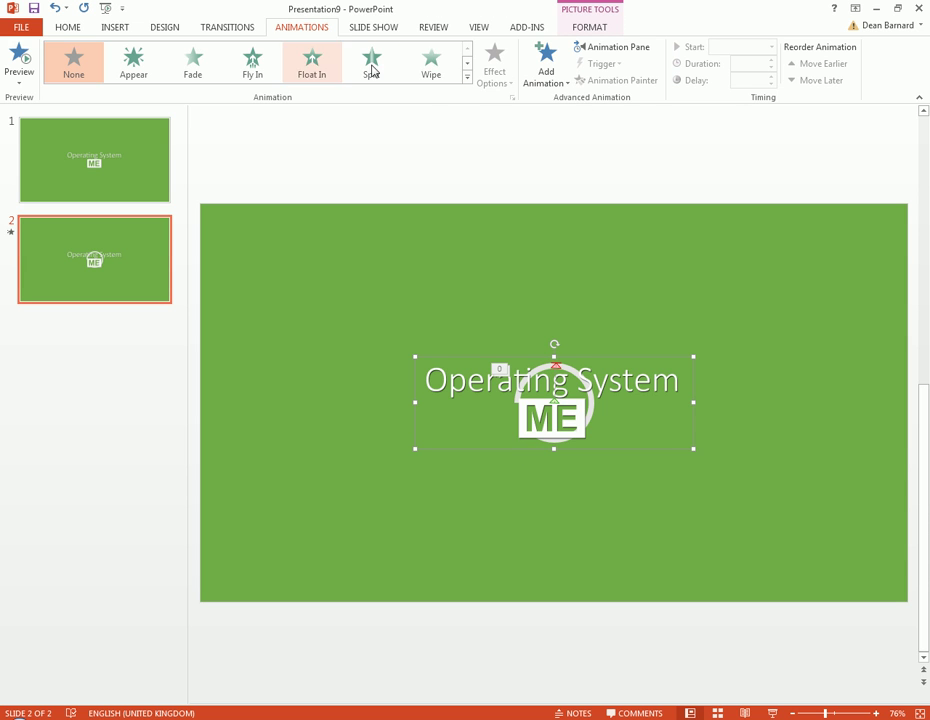
left_click(467, 63)
left_click(468, 66)
left_click(468, 66)
scroll(345, 55, "up", 1)
left_click(318, 62)
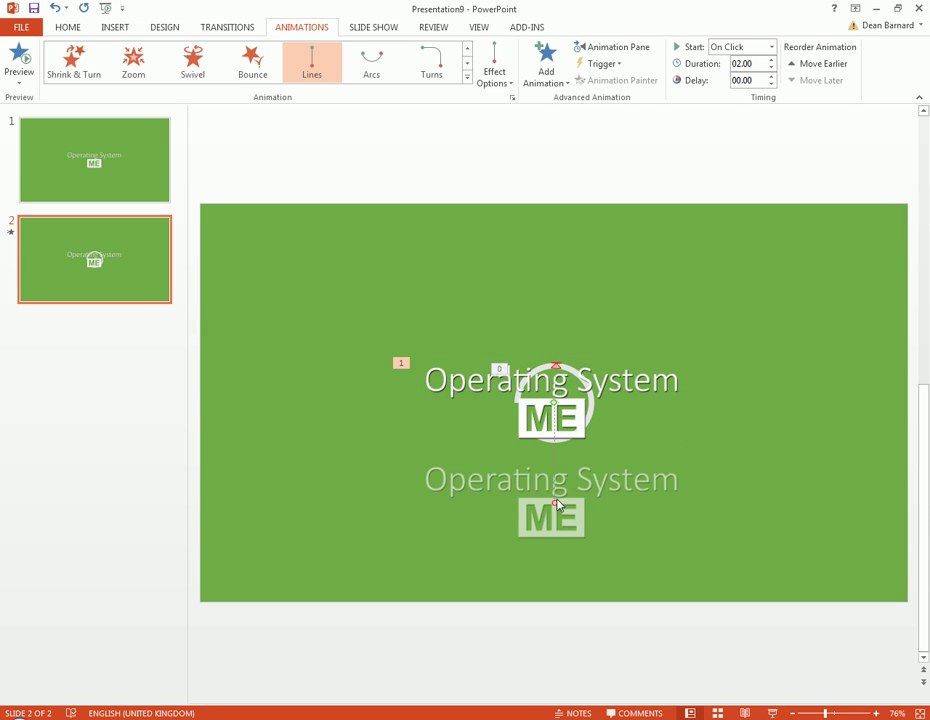
left_click_drag(555, 499, 552, 456)
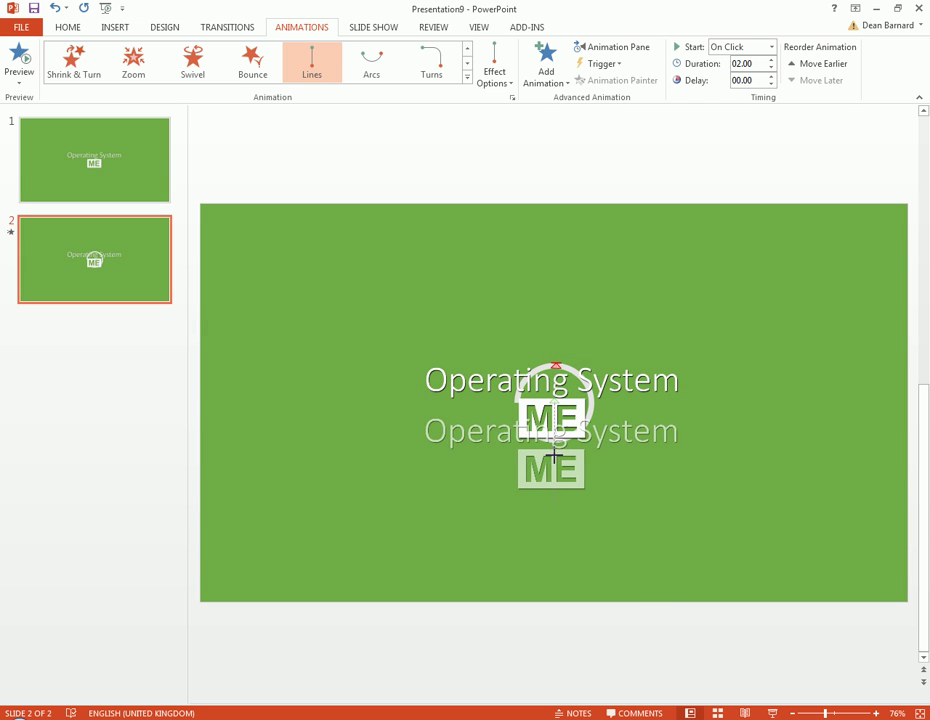
Step: Apply a 2-second Fade entrance to the slide 1 logo and preview it
left_click(84, 165)
left_click(560, 423)
left_click(195, 62)
left_click(758, 64)
type("2")
left_click(633, 147)
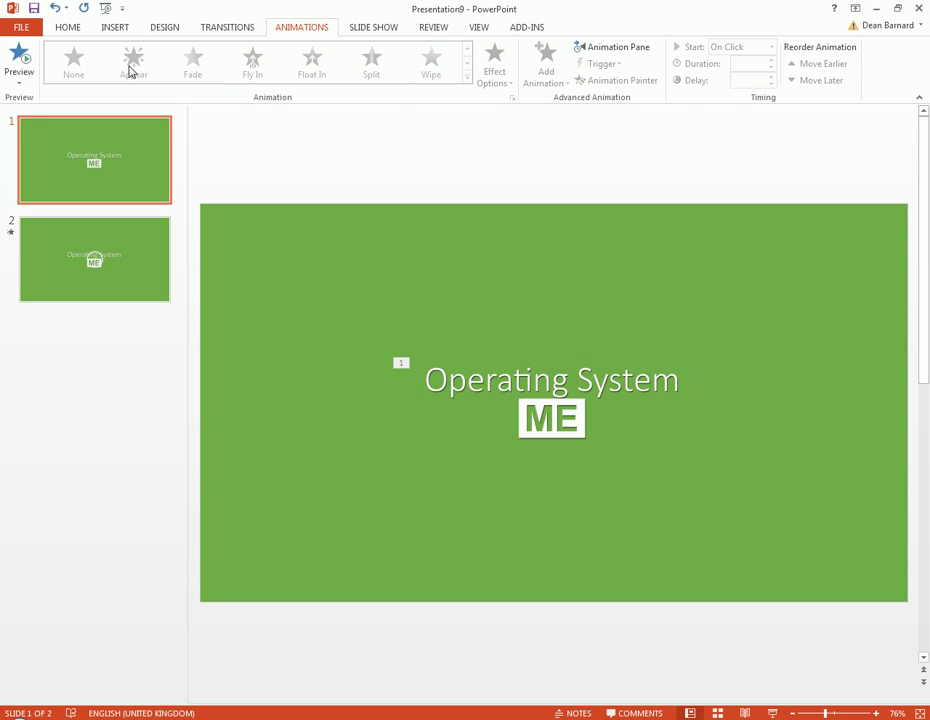
left_click(10, 60)
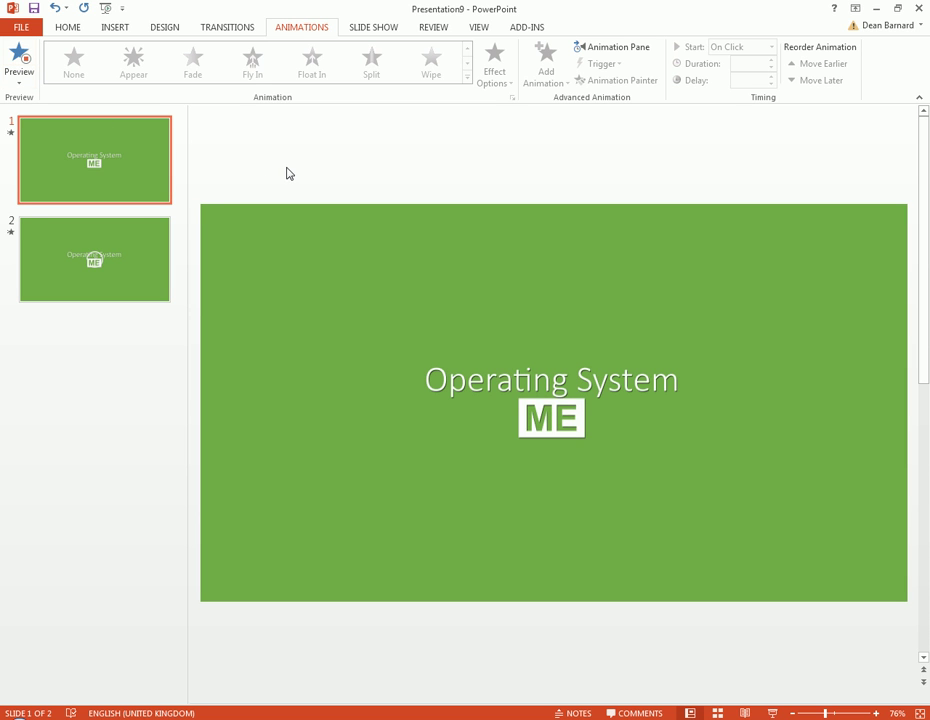
Step: Set the slide 2 logo's motion to start With Previous, then play the slide show
left_click(141, 230)
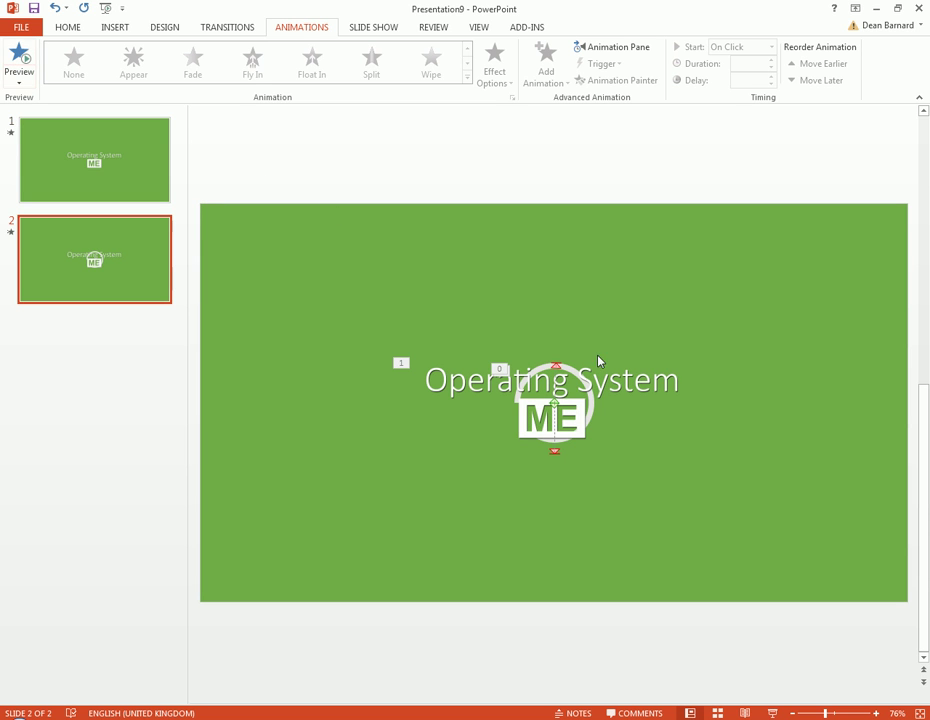
left_click(558, 418)
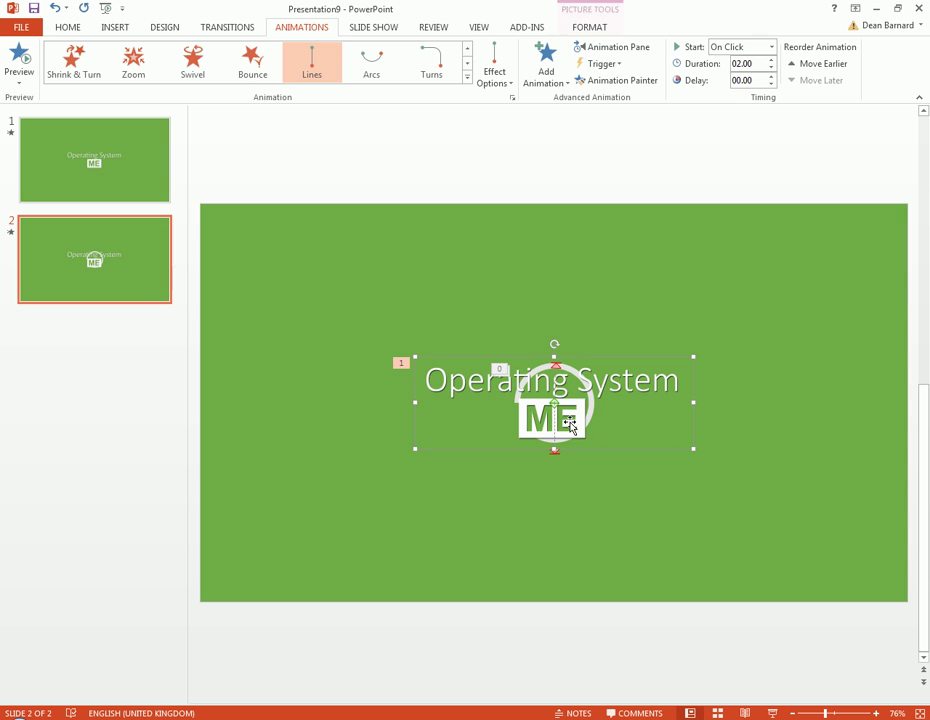
left_click(612, 48)
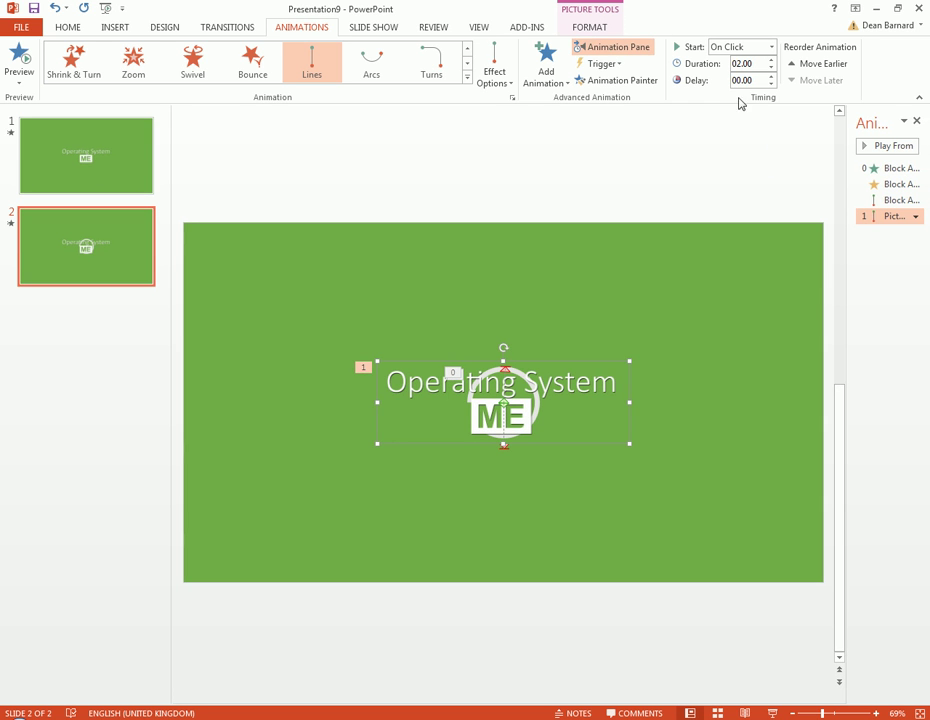
left_click(771, 47)
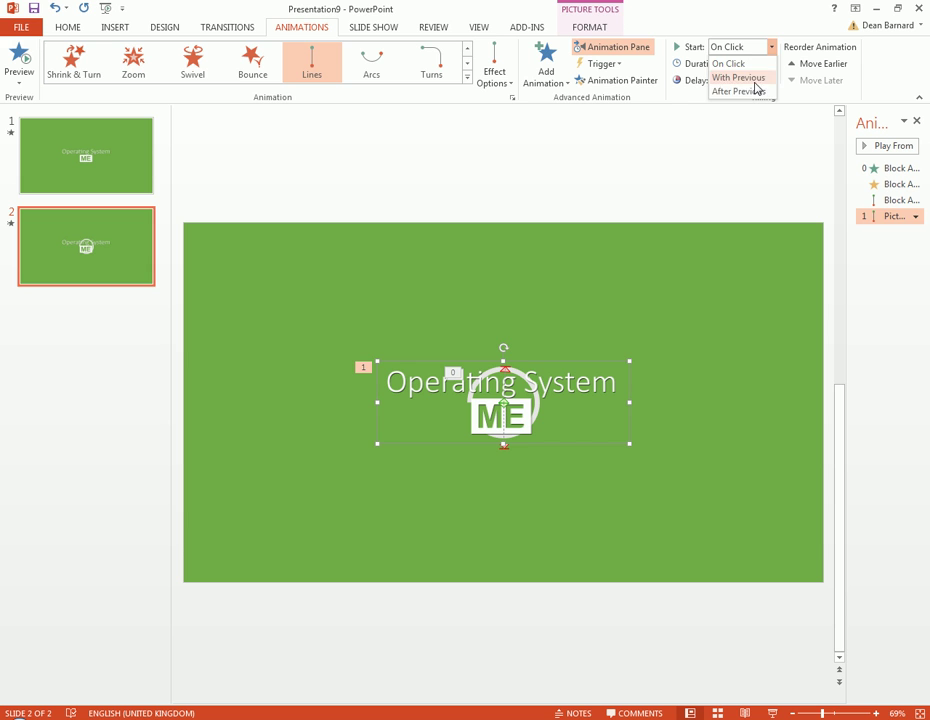
left_click(739, 78)
left_click(659, 202)
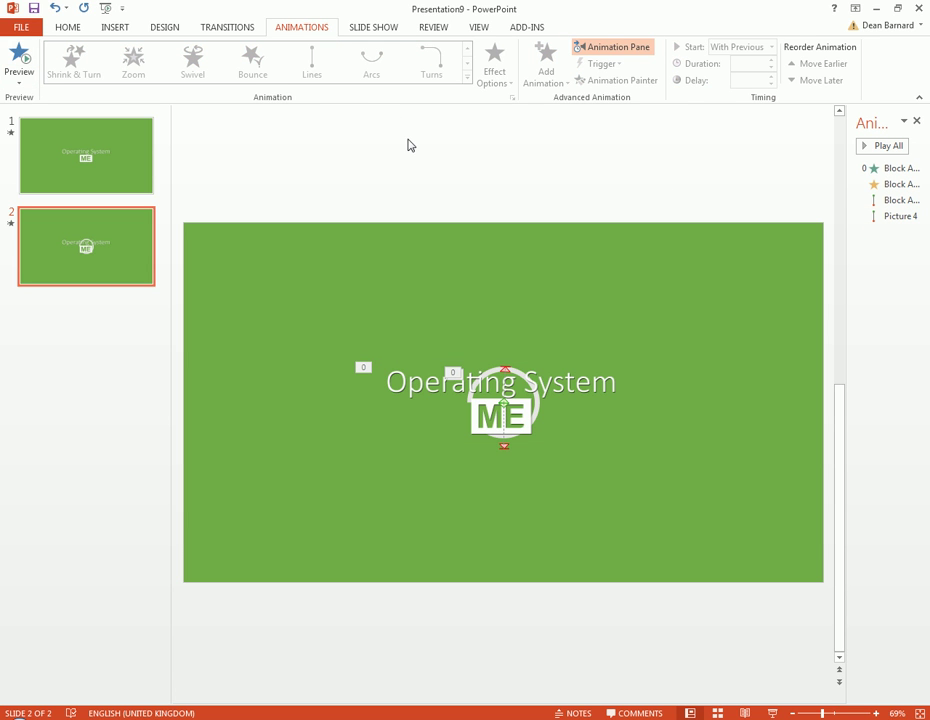
key("shift+F5")
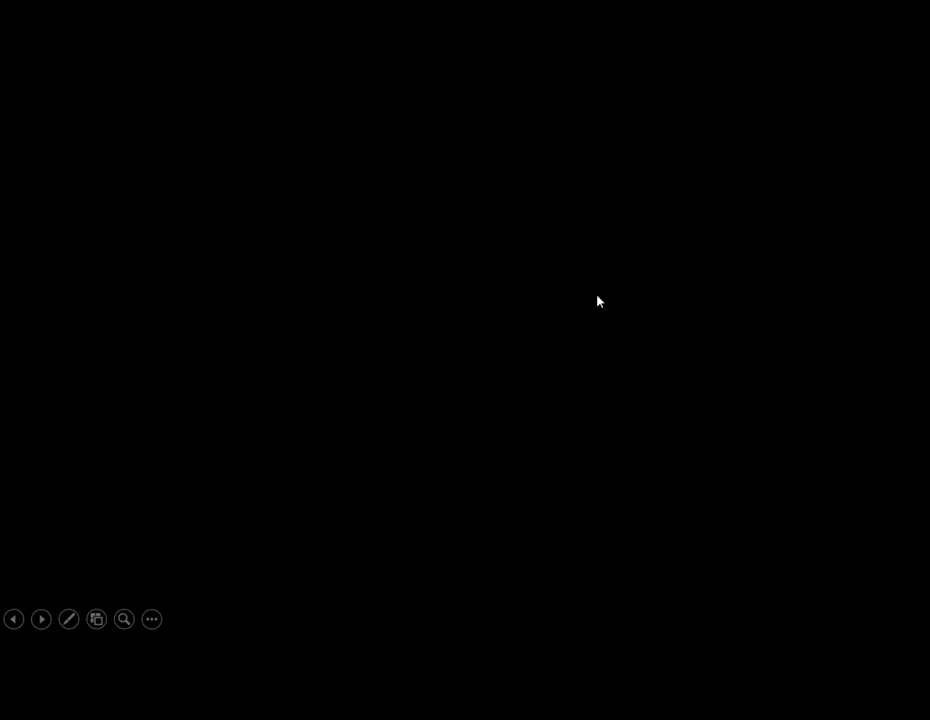
Step: End the slide show to return to editing slide 2
left_click(598, 301)
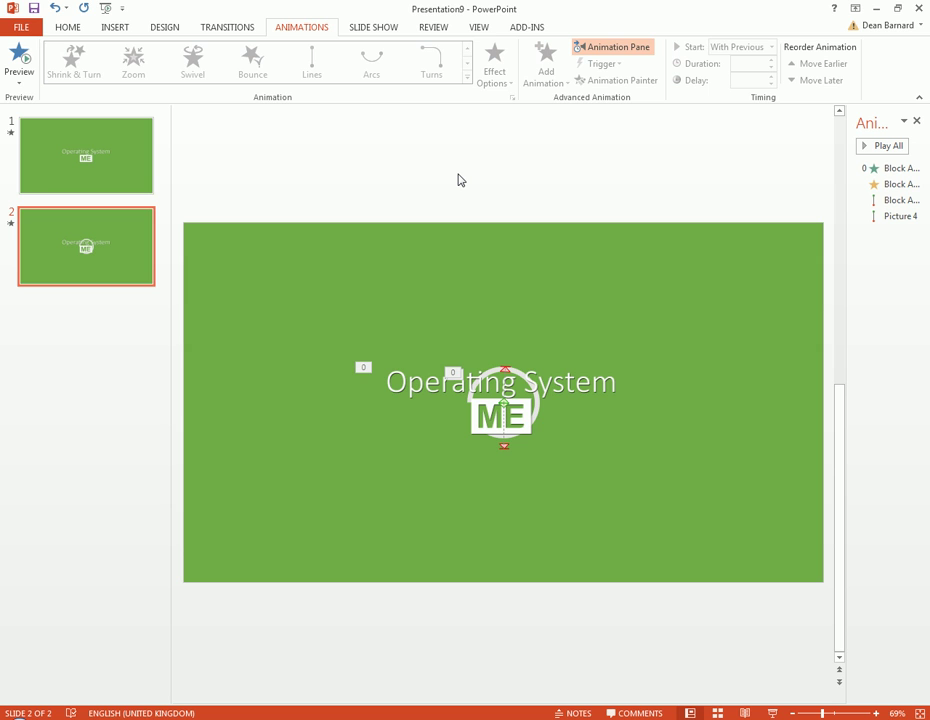